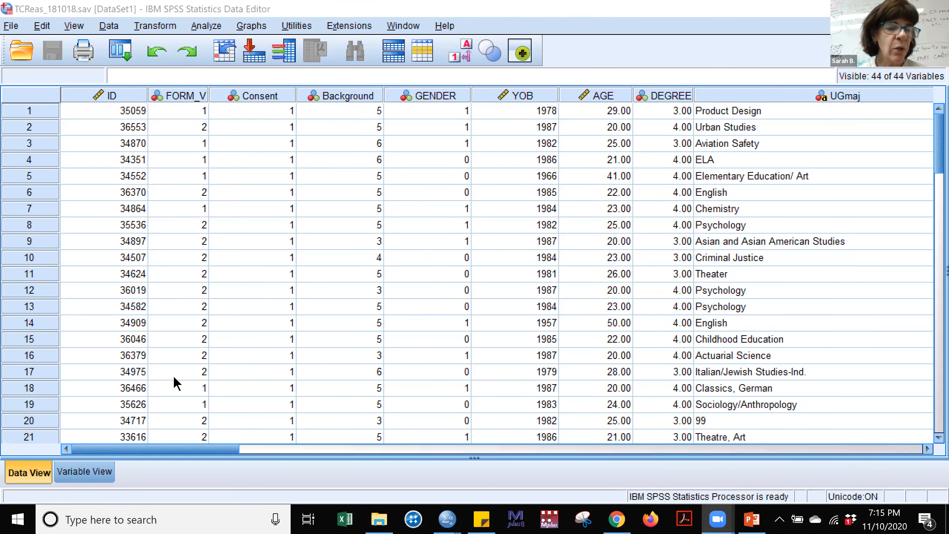
- Display the variable definitions and check the value labels assigned to FORM_V, leaving them as they are
click(100, 473)
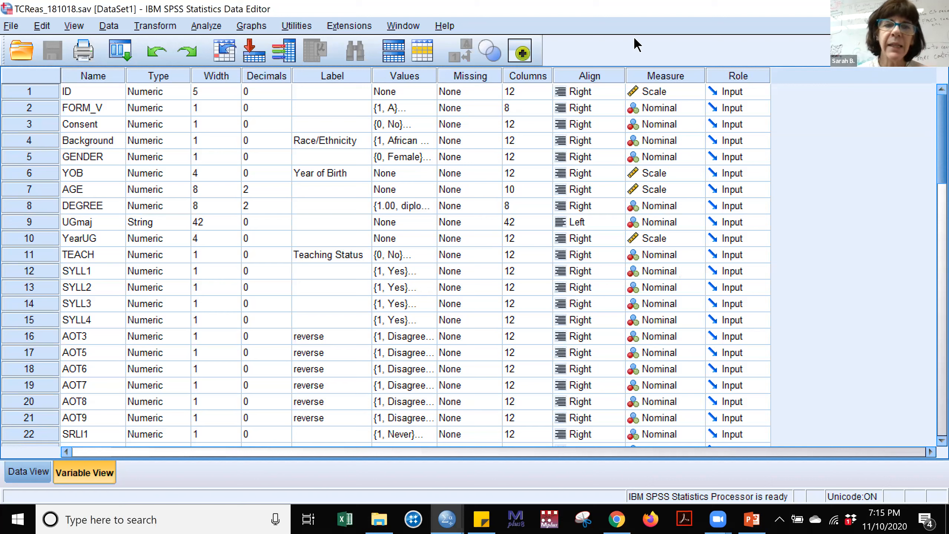
right_click(428, 107)
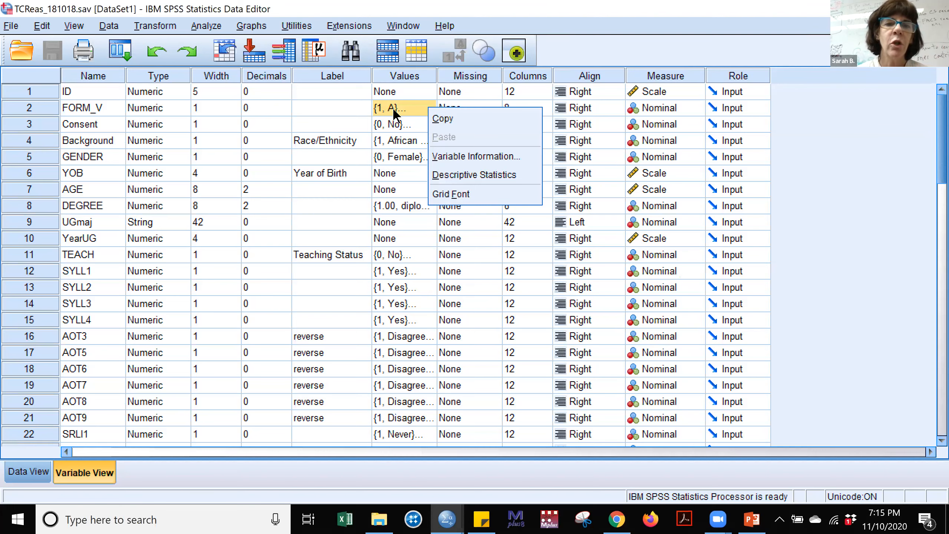
click(393, 108)
click(428, 108)
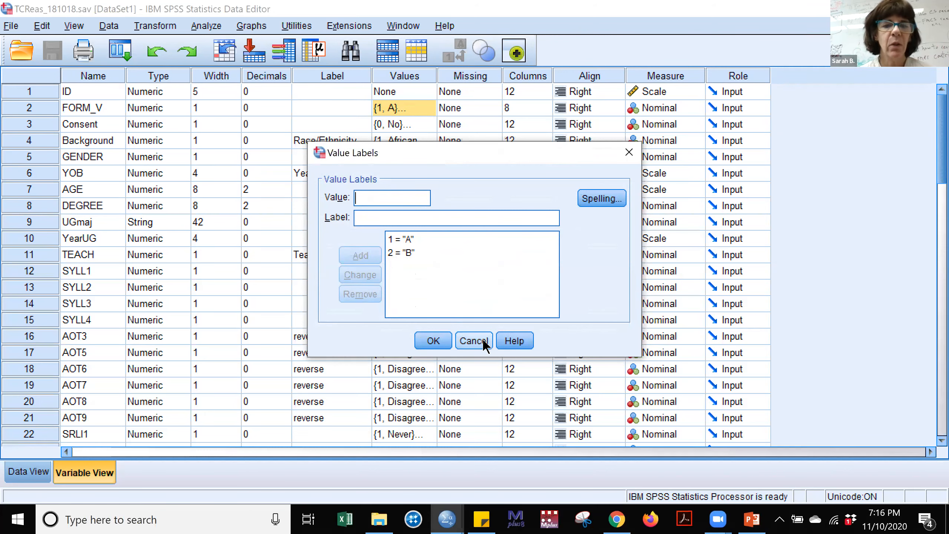
click(483, 340)
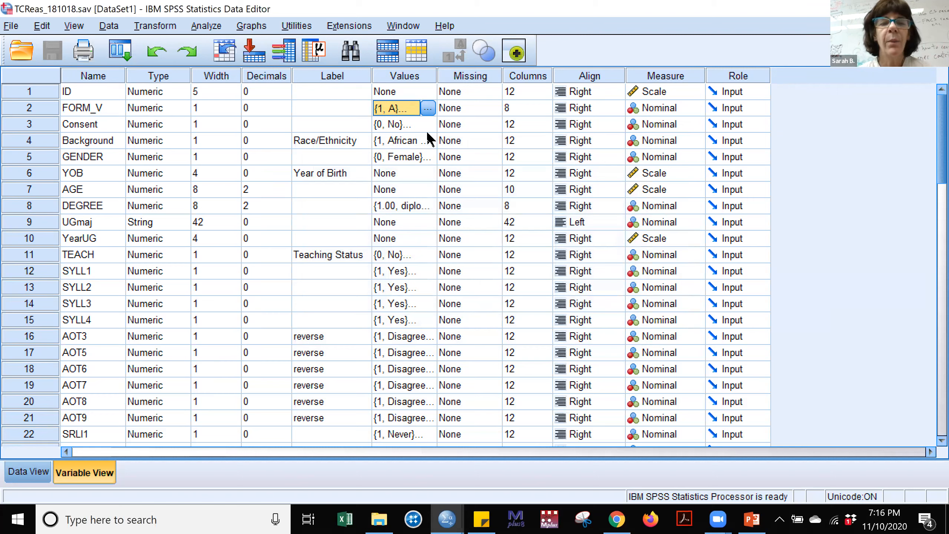
click(427, 108)
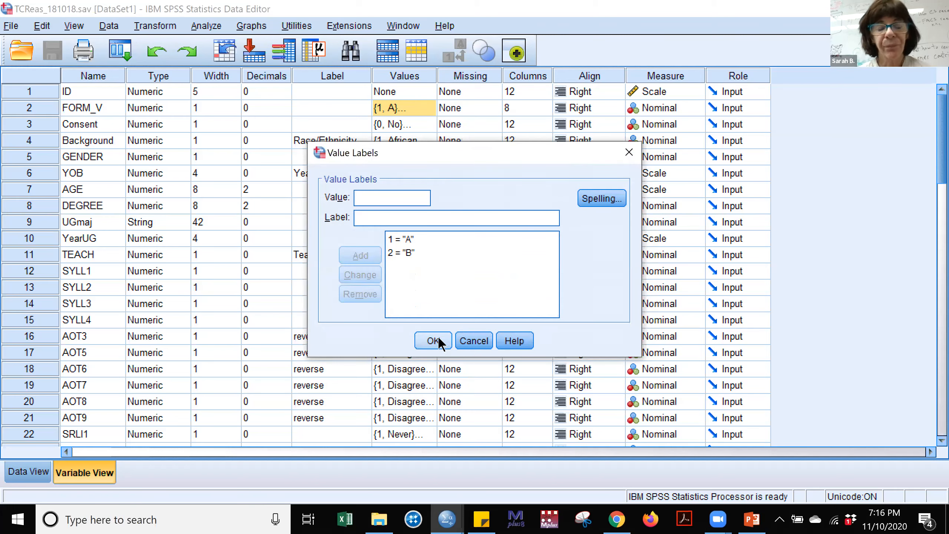
click(468, 340)
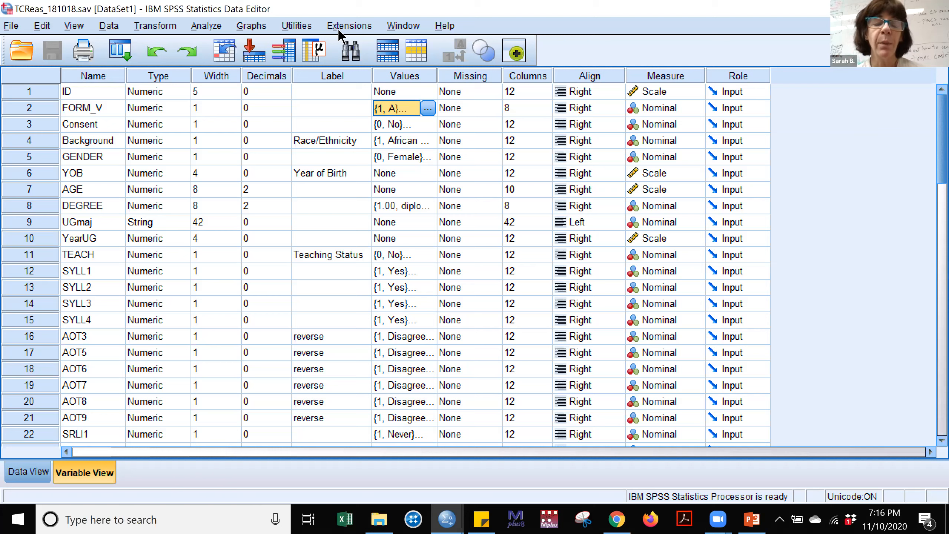
- Run a Frequencies analysis with a frequency table for the variable FORM_V
click(202, 28)
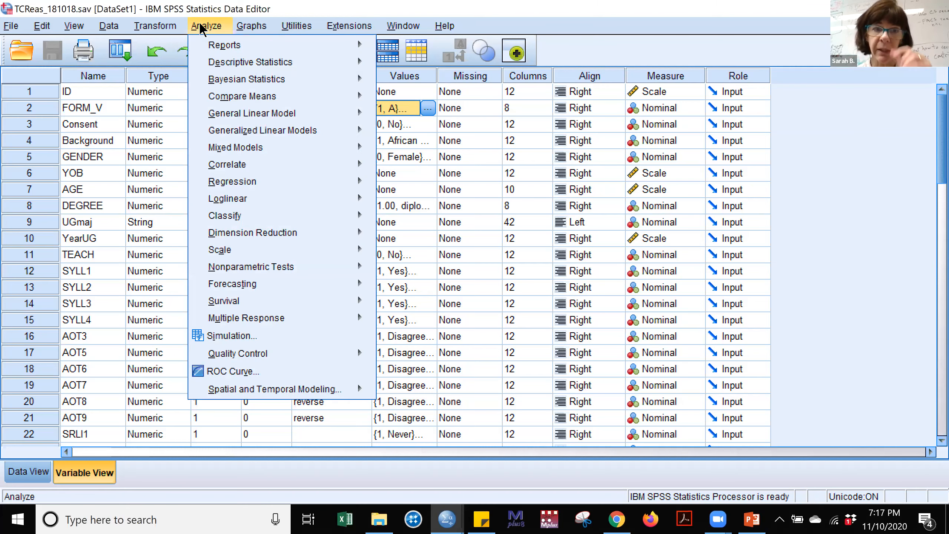
mouse_move(213, 68)
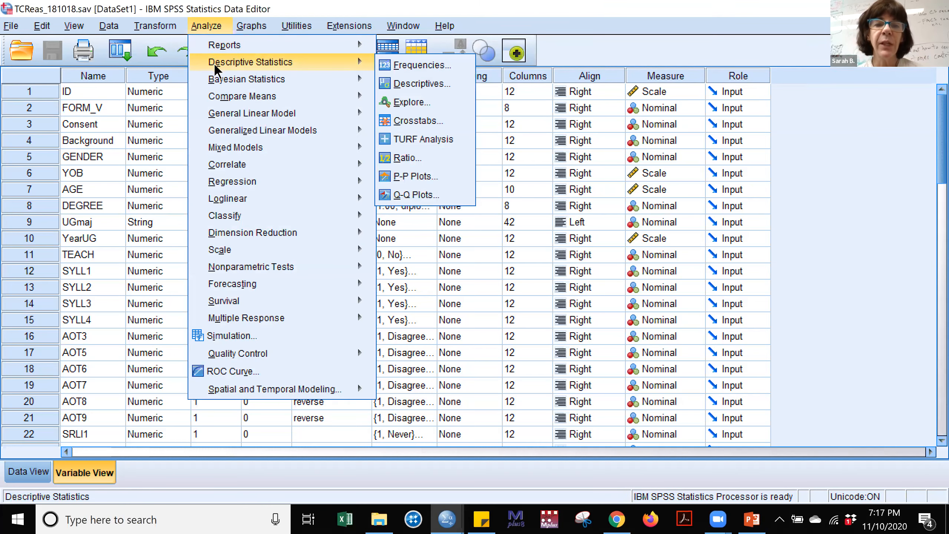
click(401, 66)
click(319, 81)
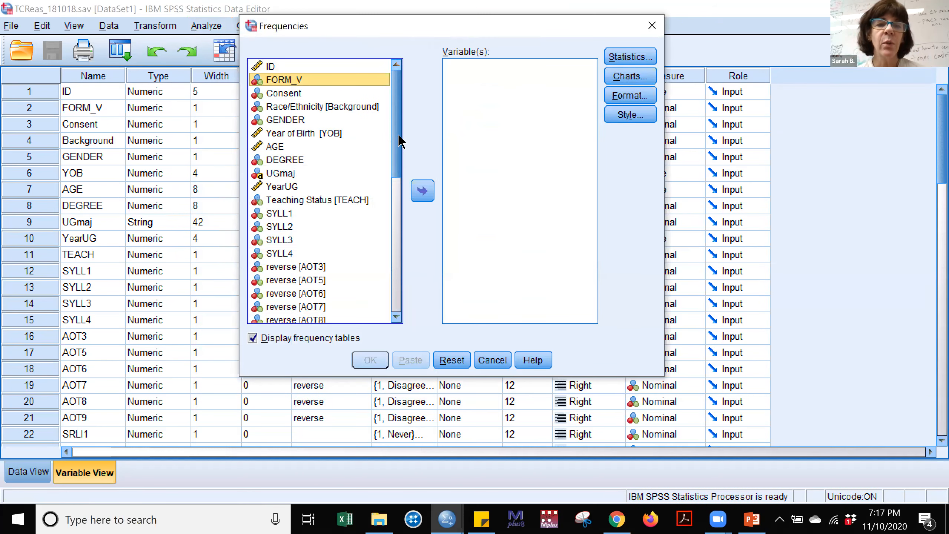
click(423, 191)
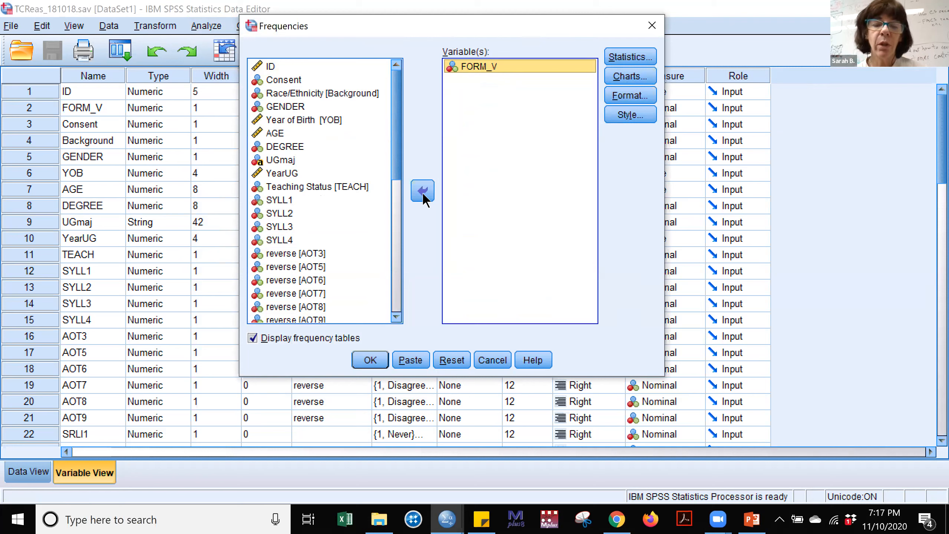
click(370, 360)
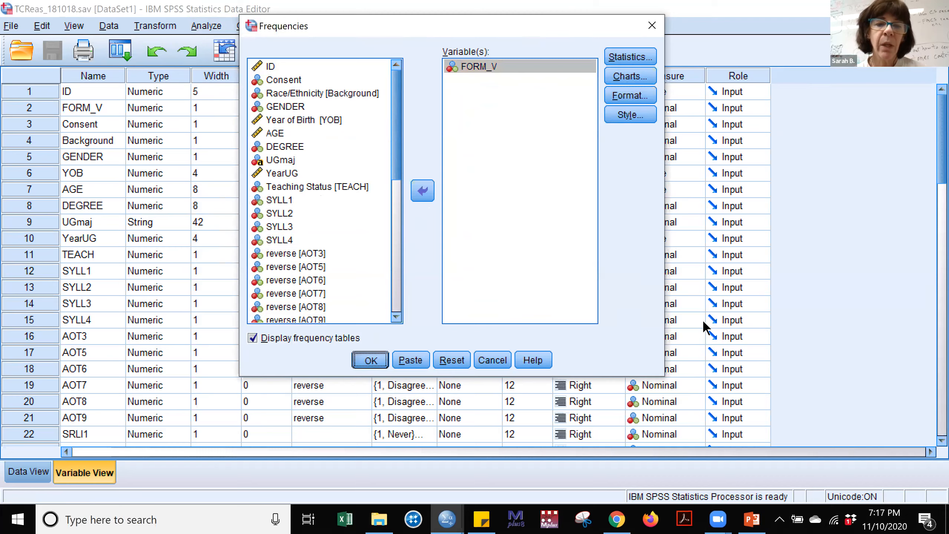
- Reposition and widen the output viewer, examine the FORM_V frequency results, and minimize the viewer
drag(779, 223, 779, 253)
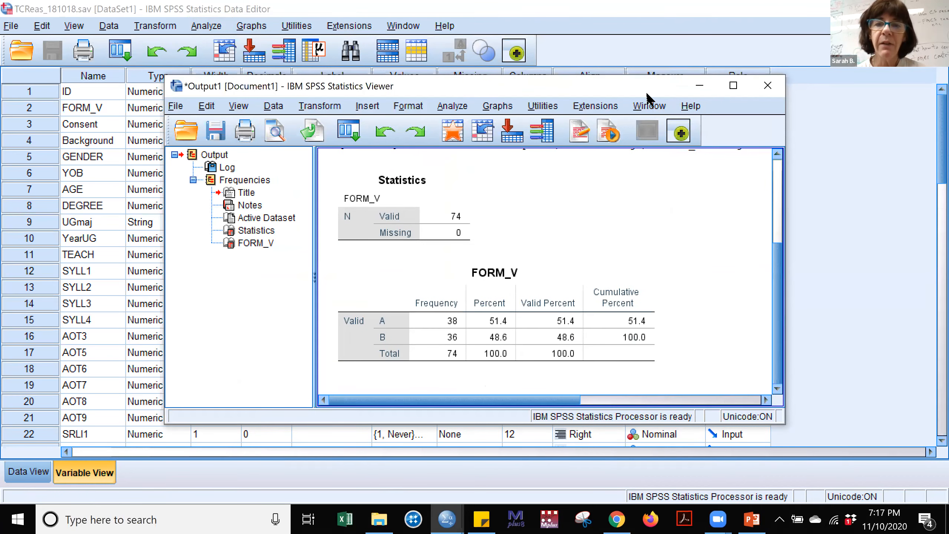
drag(647, 88, 566, 33)
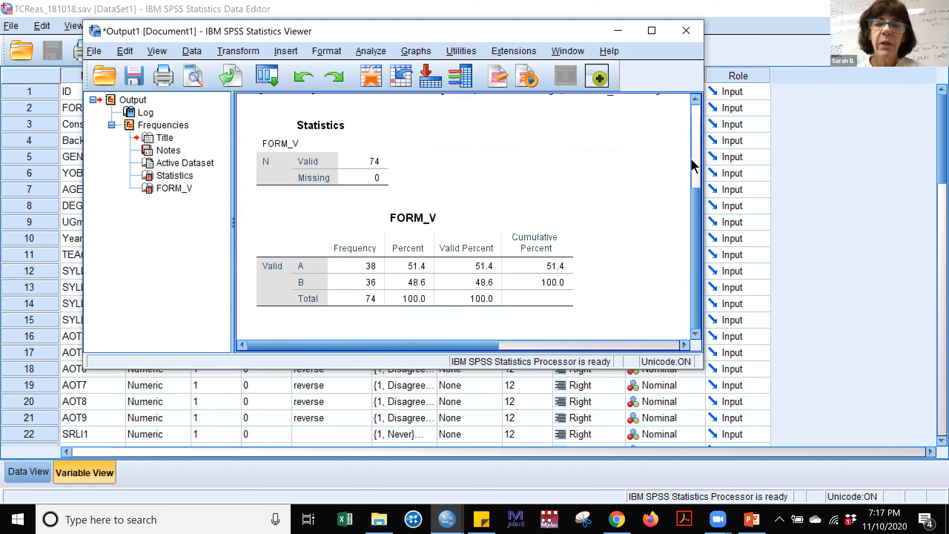
click(352, 149)
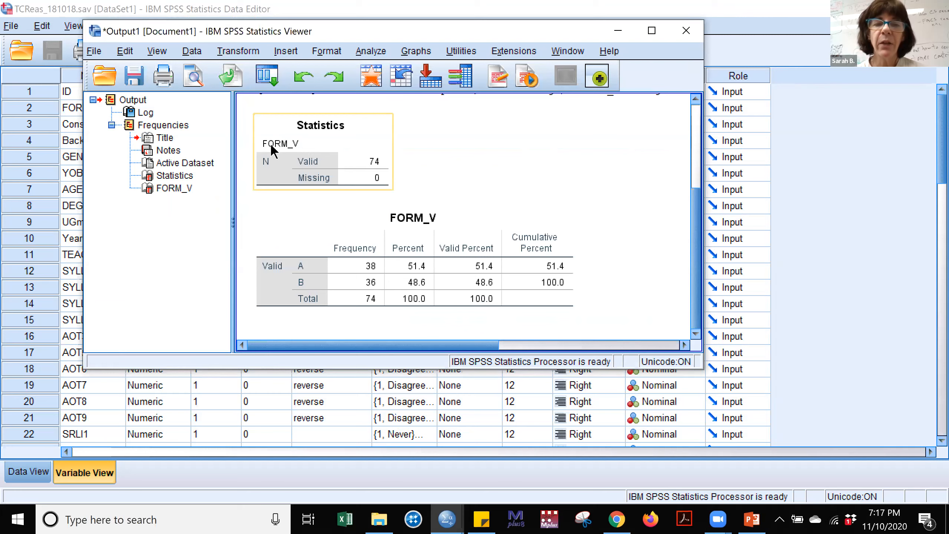
click(428, 134)
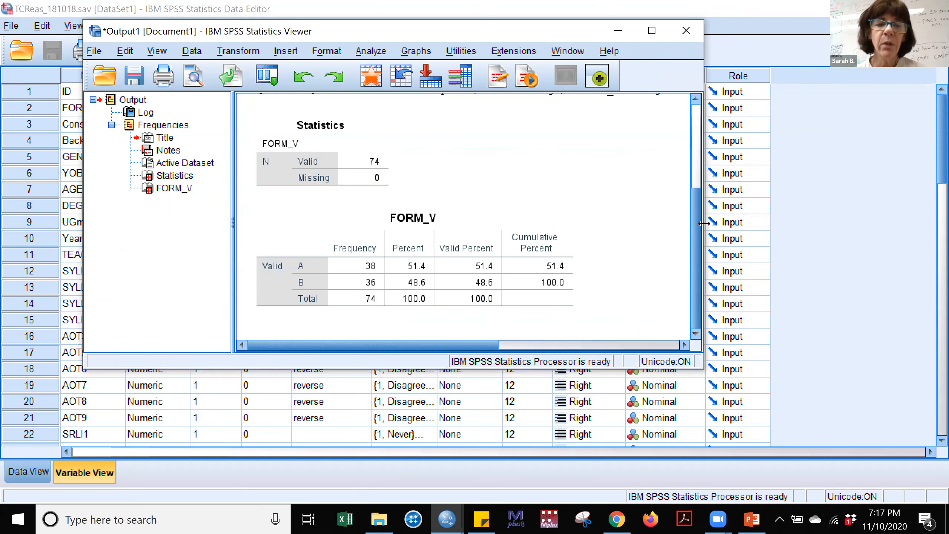
drag(704, 223, 851, 223)
click(492, 283)
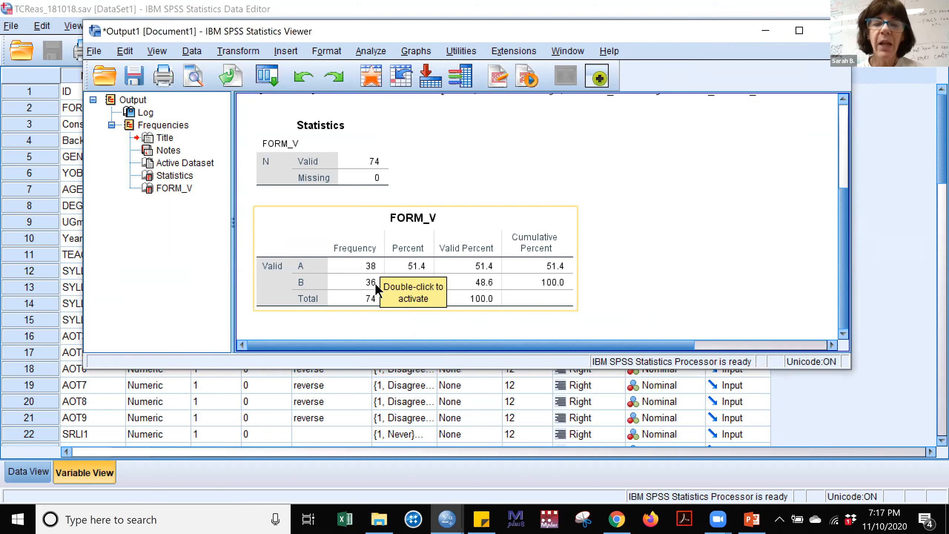
click(766, 335)
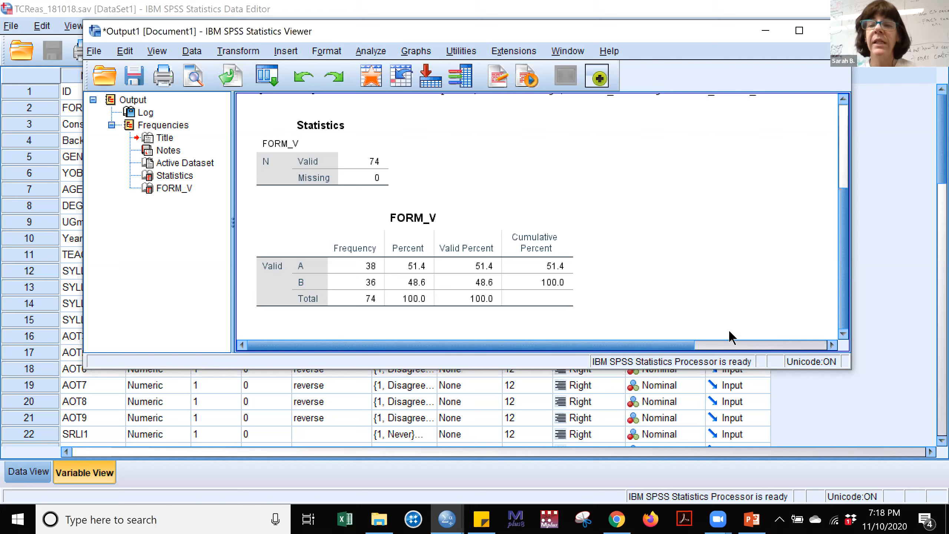
click(766, 27)
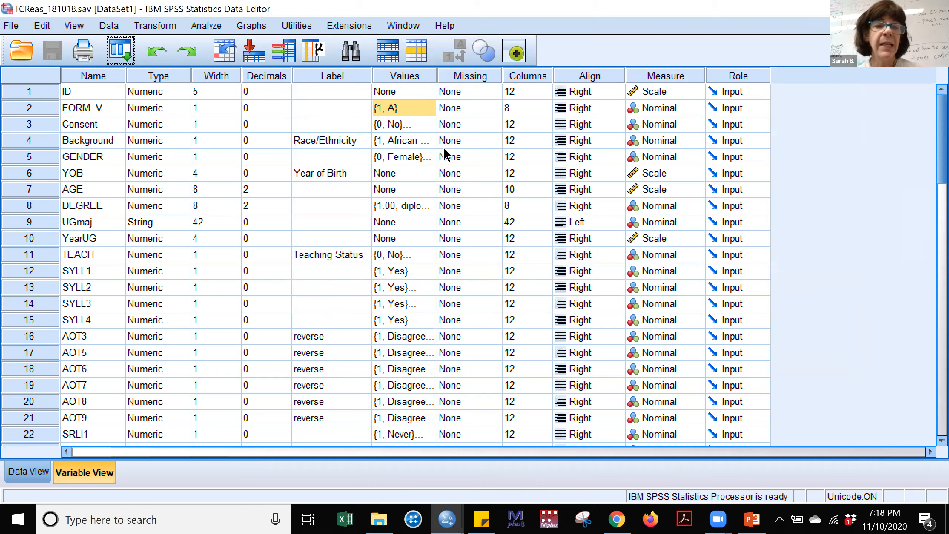
- Check the value labels defined for the Background and DEGREE variables without changing them
click(432, 145)
click(432, 142)
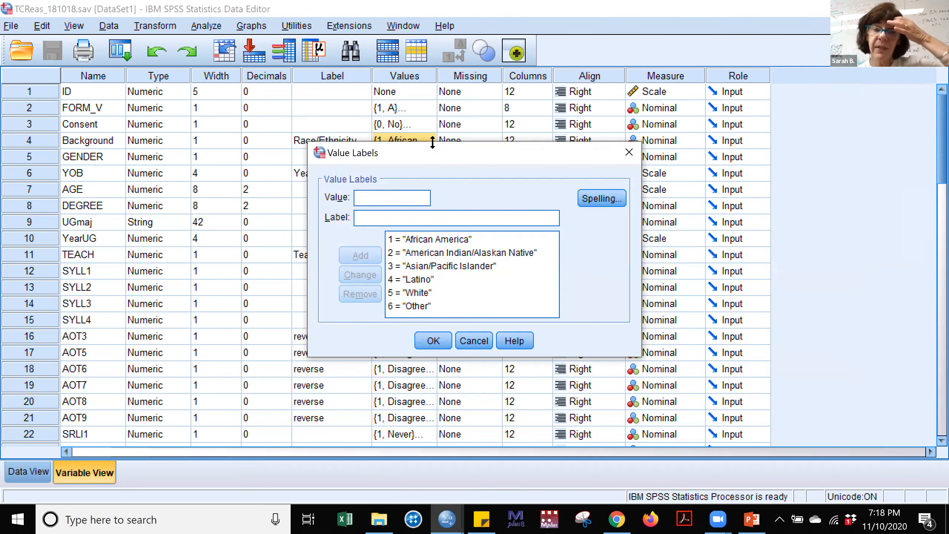
click(479, 343)
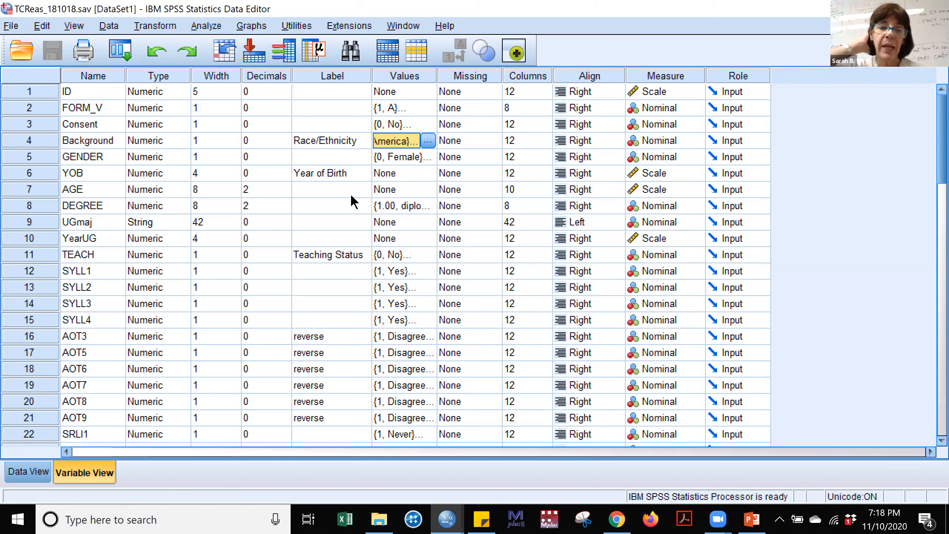
click(427, 205)
click(428, 206)
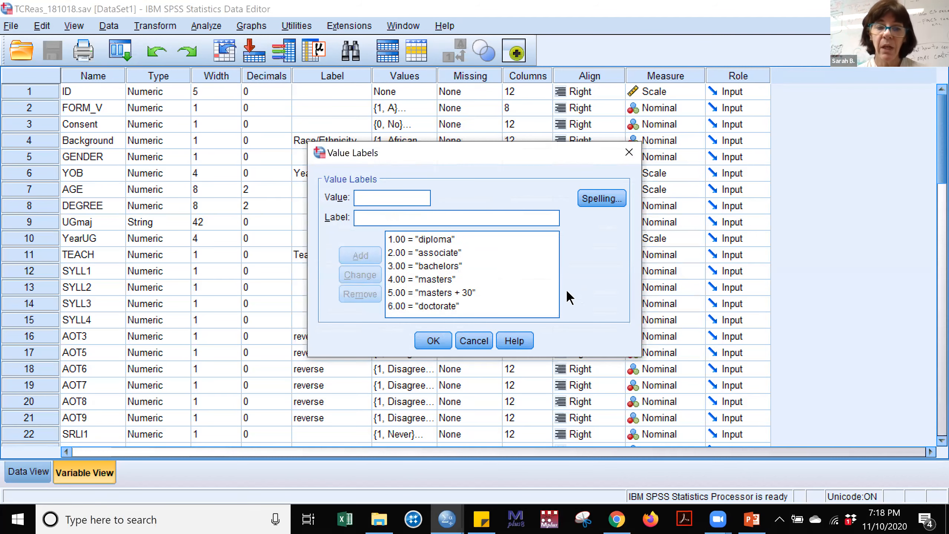
click(476, 343)
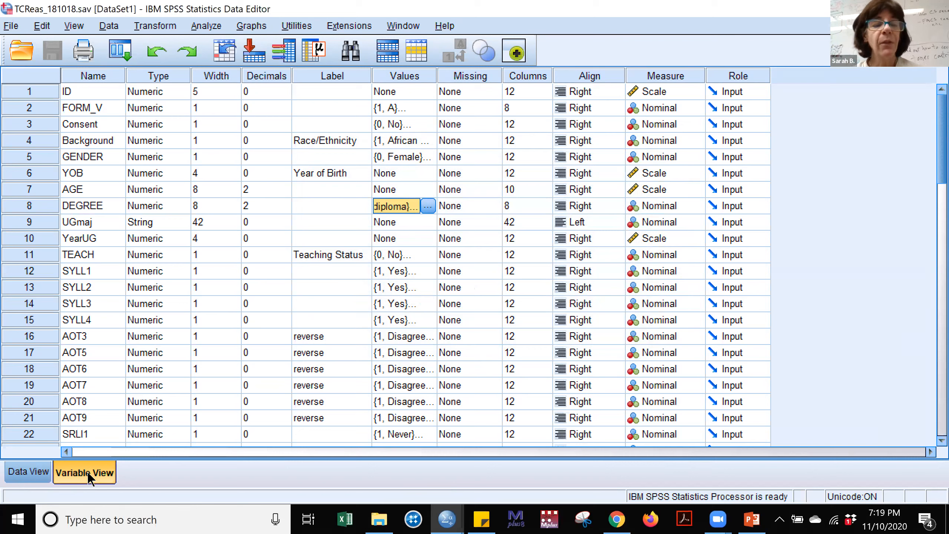
- Display the case data and look across its columns through UGmaj, YearUG and TEACH
click(35, 475)
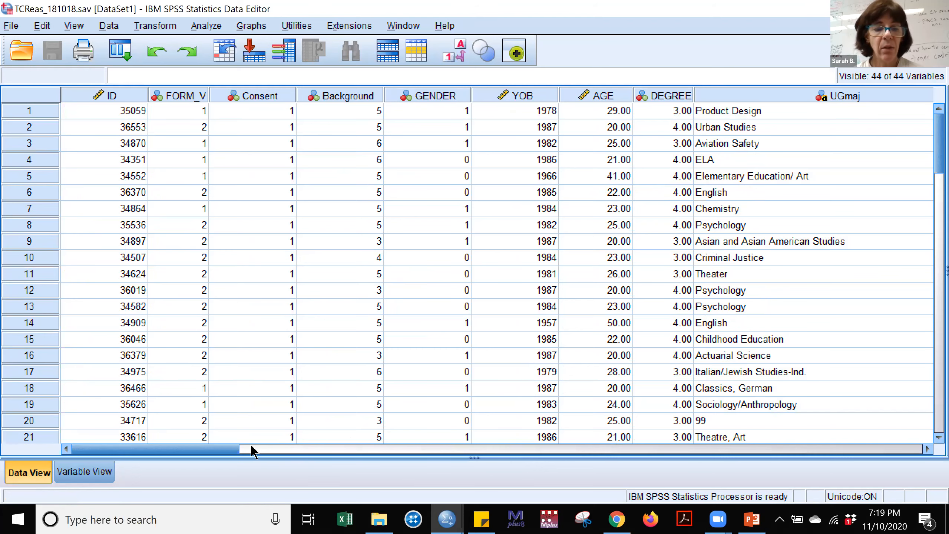
drag(232, 451, 290, 460)
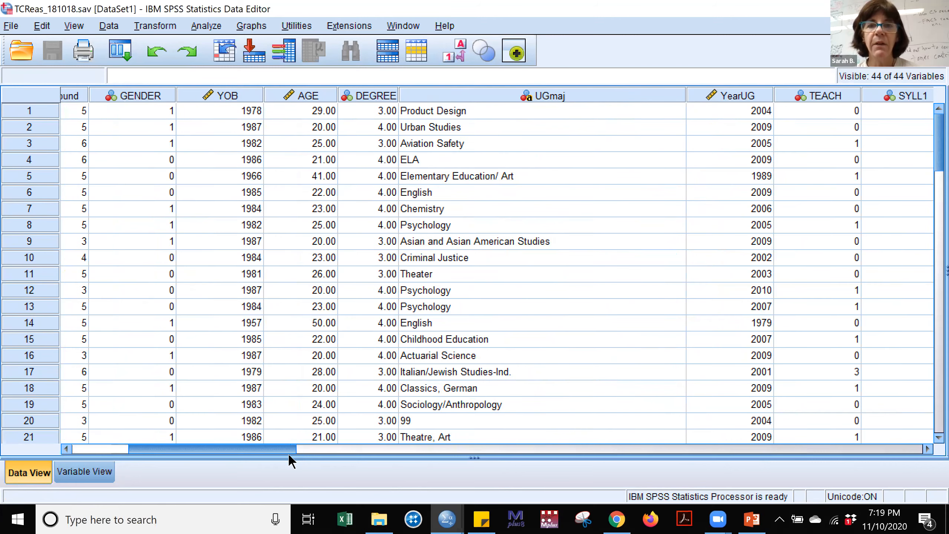
drag(289, 450, 174, 450)
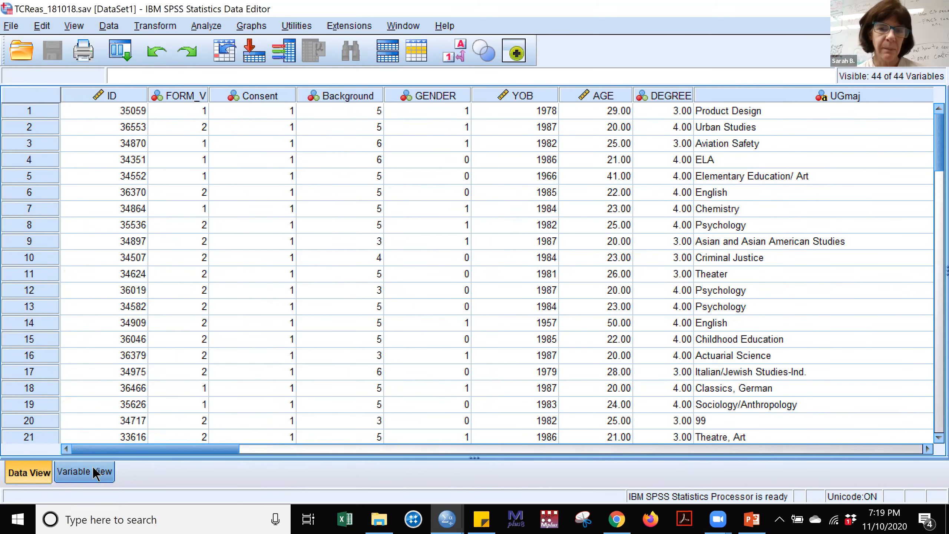
- Return to the variable definitions and check the value labels of the TEACH variable
click(96, 474)
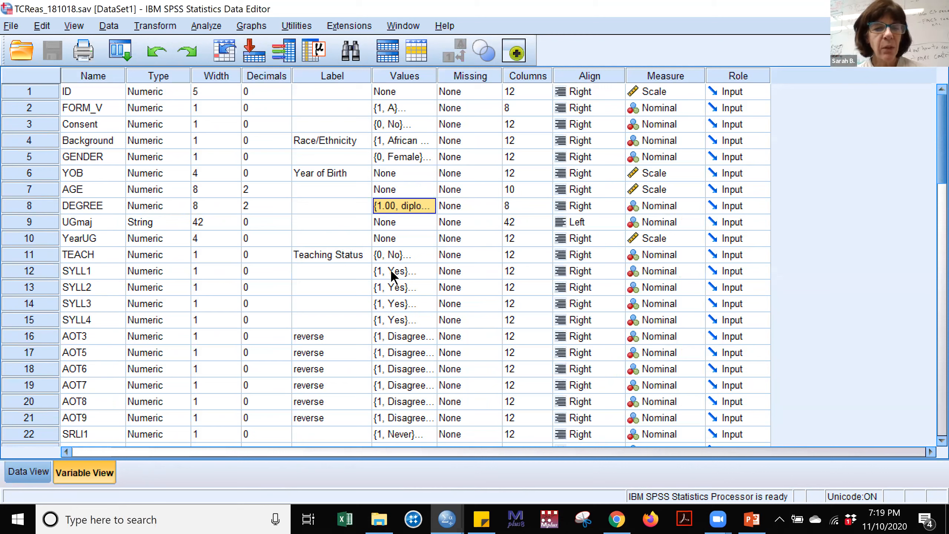
click(409, 258)
click(428, 258)
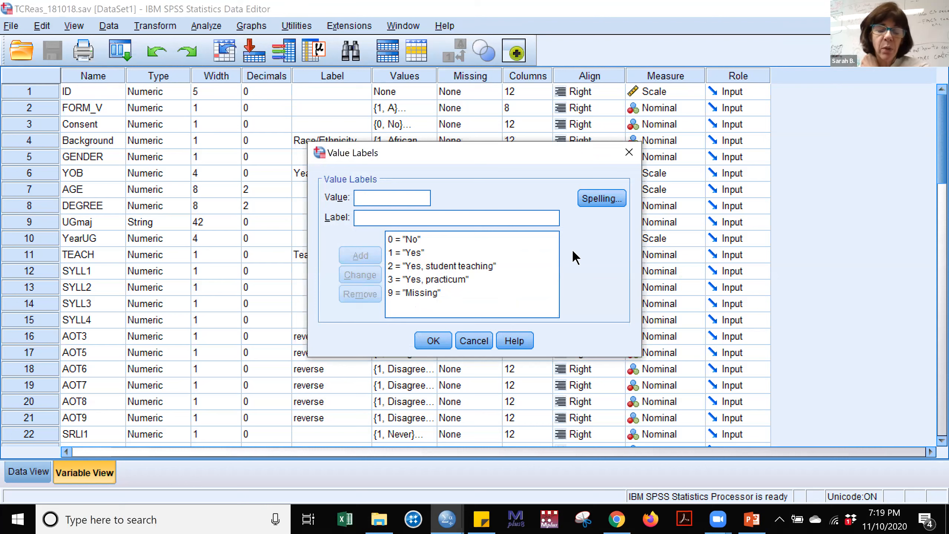
click(482, 341)
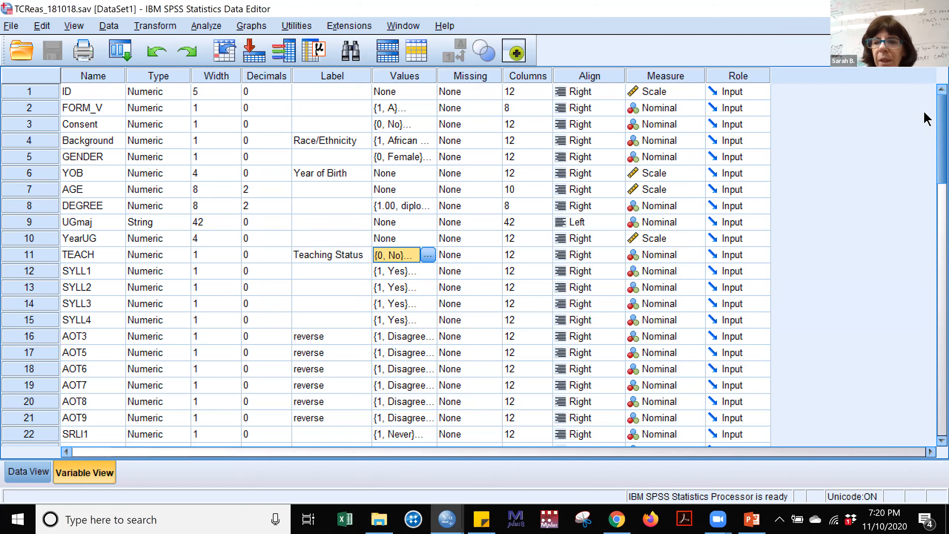
- Examine the full list of variable definitions from the SYLL, AOT and SRLI items down to Open_Minded
scroll(928, 127, down, 3)
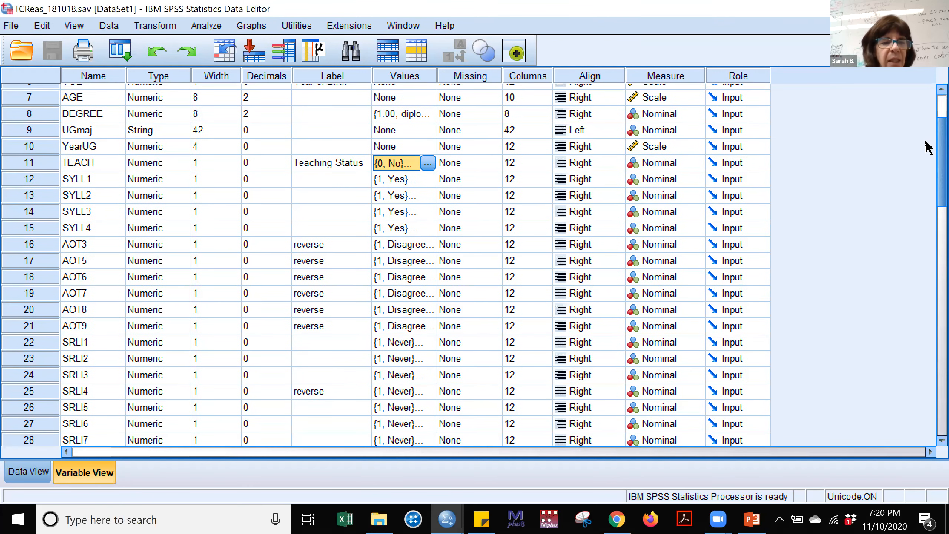
scroll(928, 140, up, 2)
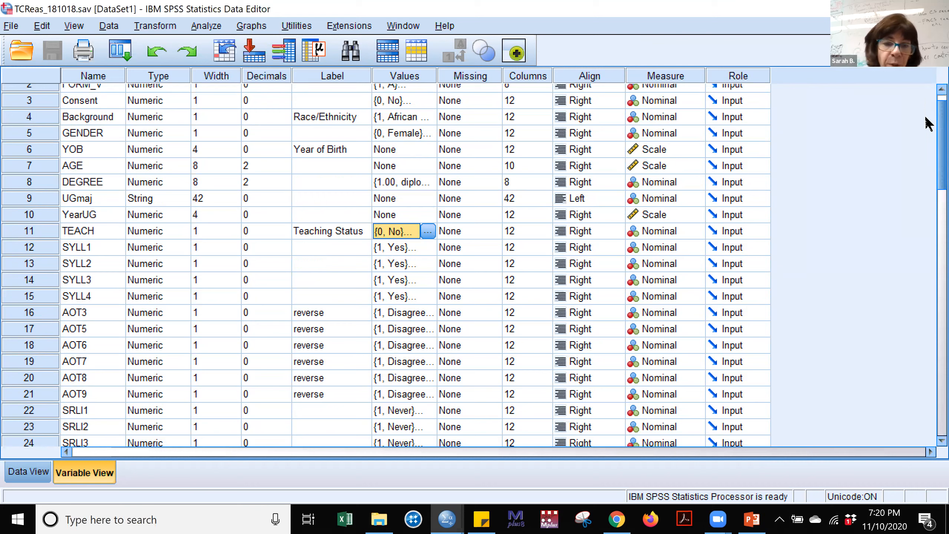
scroll(924, 122, down, 2)
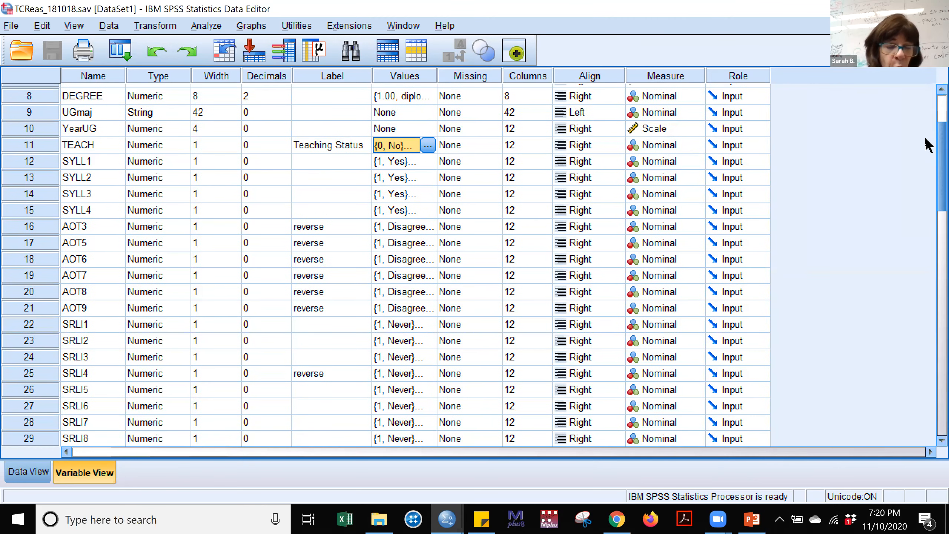
scroll(924, 136, down, 1)
scroll(926, 168, down, 2)
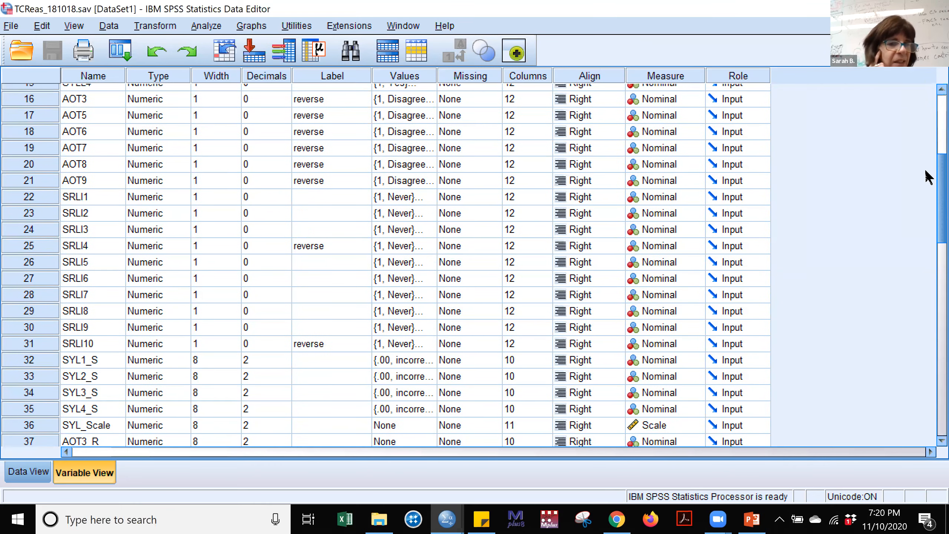
scroll(924, 168, down, 3)
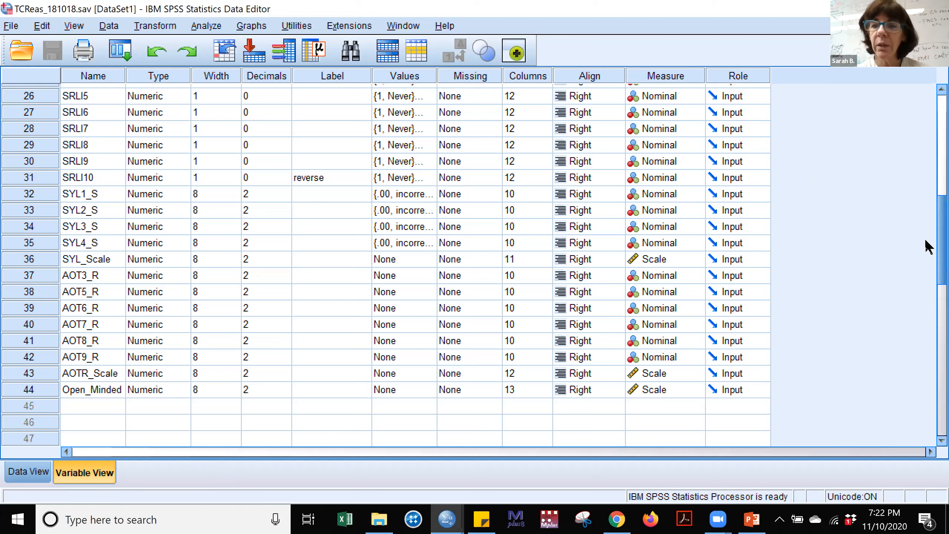
scroll(927, 123, up, 5)
scroll(926, 123, up, 4)
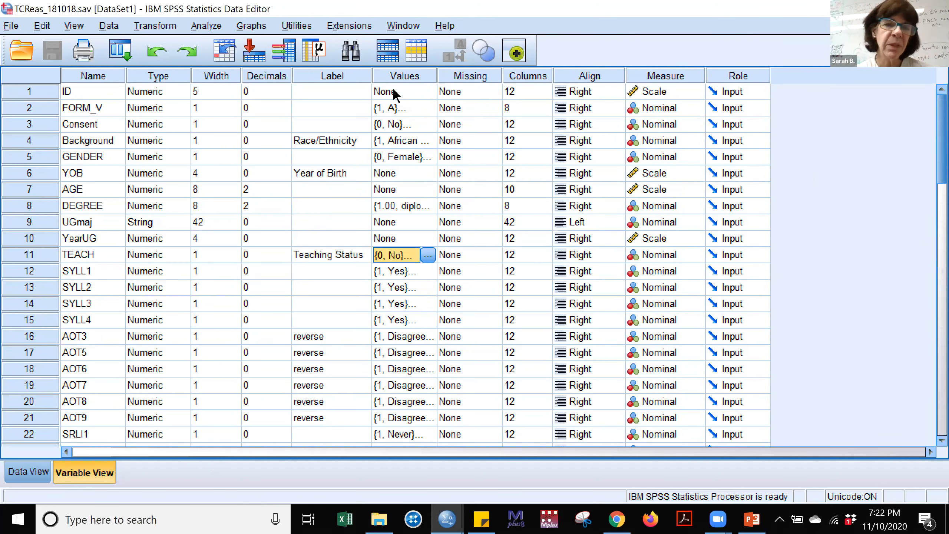
- Start a new Frequencies analysis and remove FORM_V from the variables to analyze
click(204, 27)
mouse_move(276, 61)
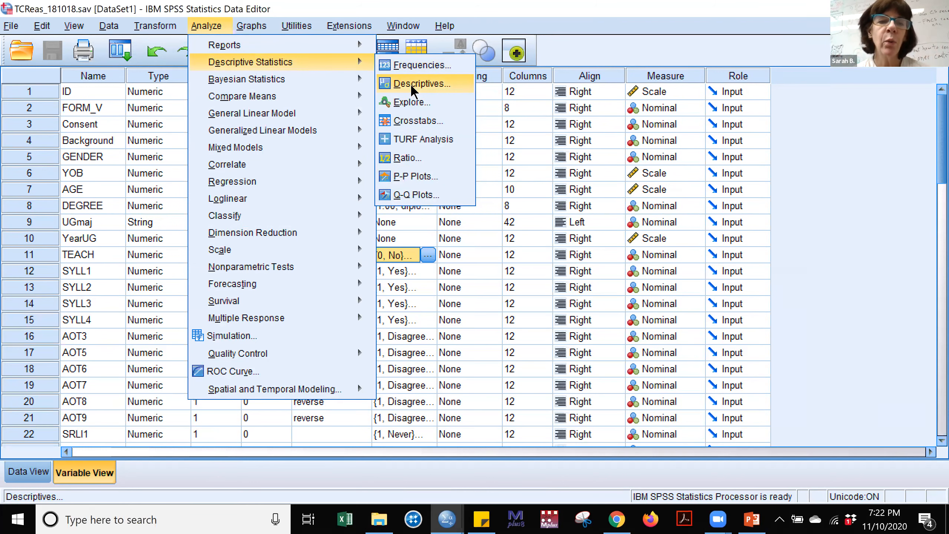
click(415, 66)
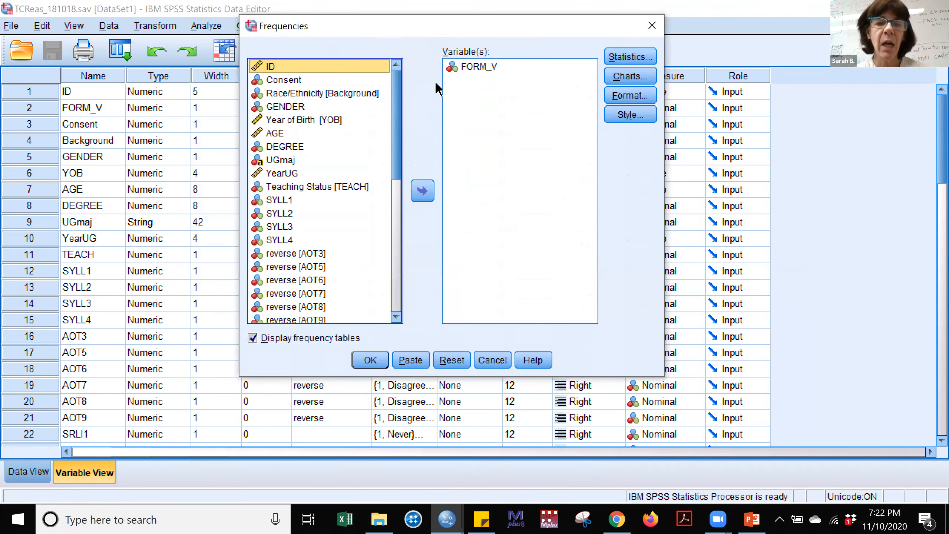
click(453, 67)
click(422, 190)
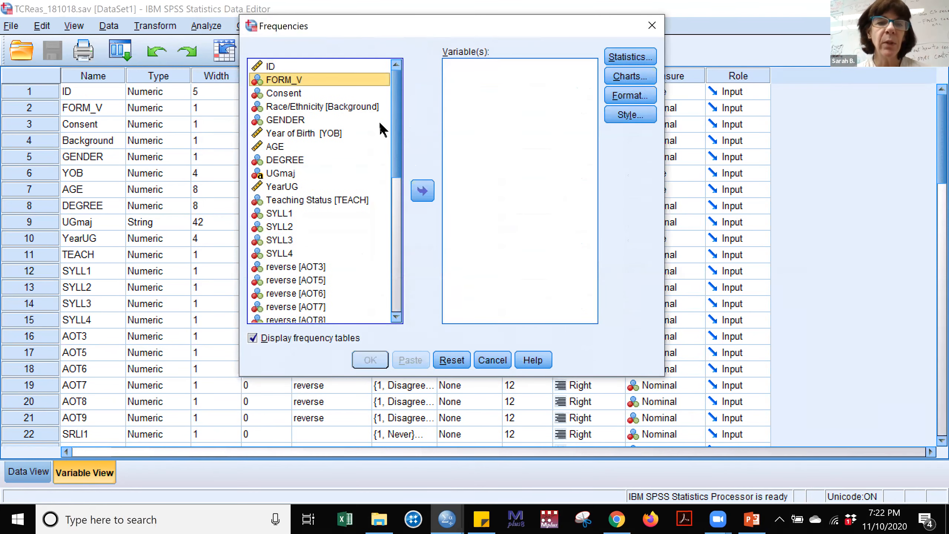
- Run frequencies for Race/Ethnicity [Background], GENDER, DEGREE and Teaching Status [TEACH]
click(353, 106)
click(422, 190)
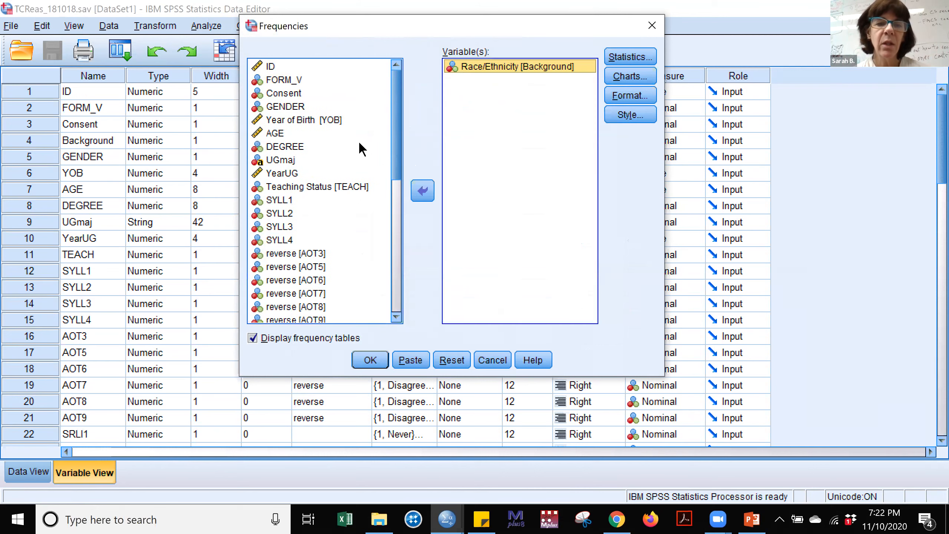
click(335, 106)
click(423, 191)
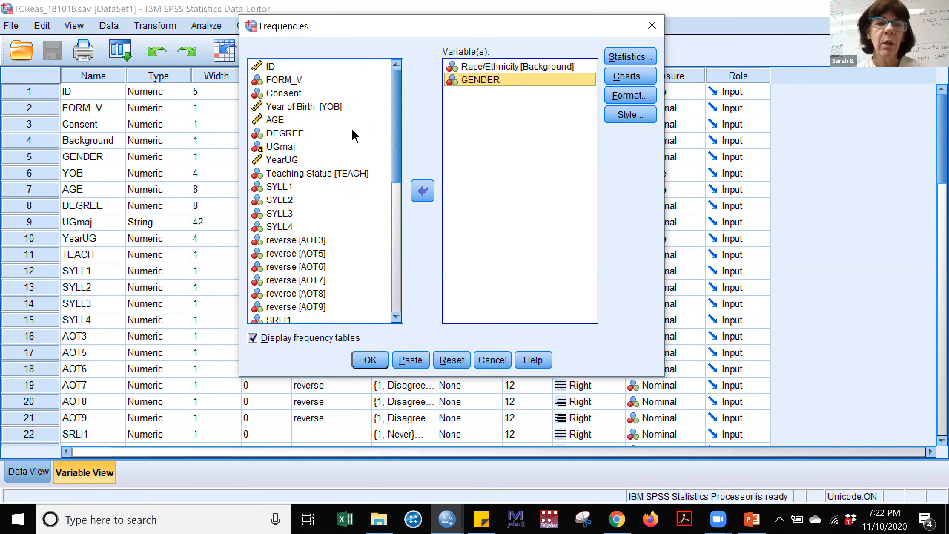
click(296, 132)
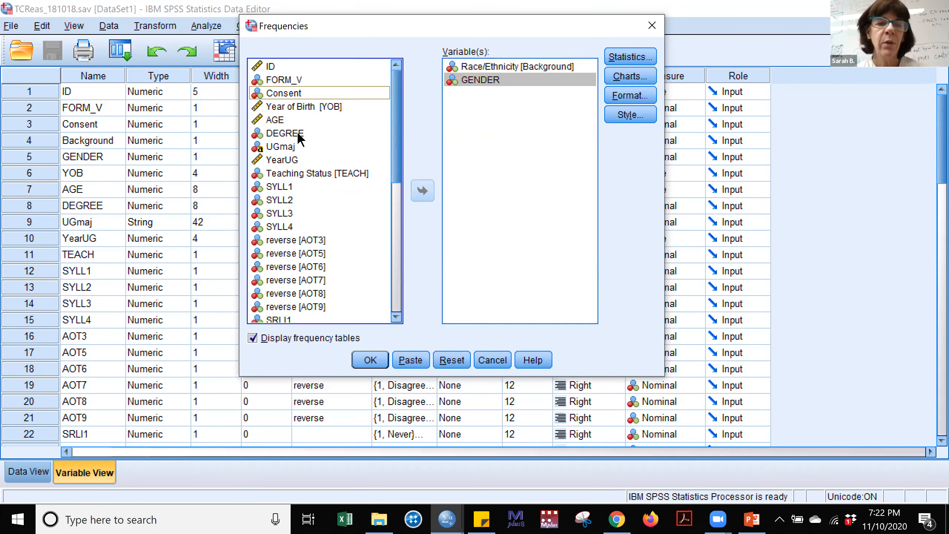
click(425, 198)
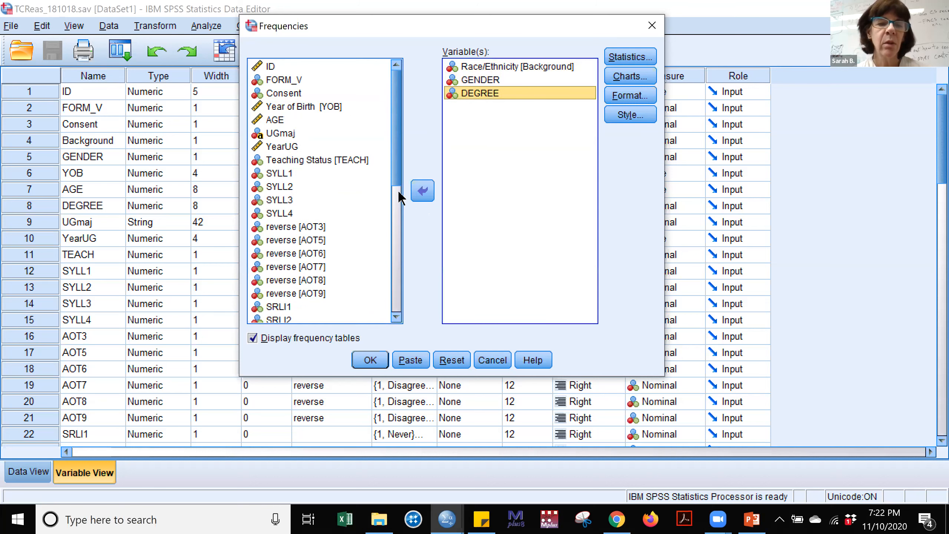
click(347, 161)
click(423, 191)
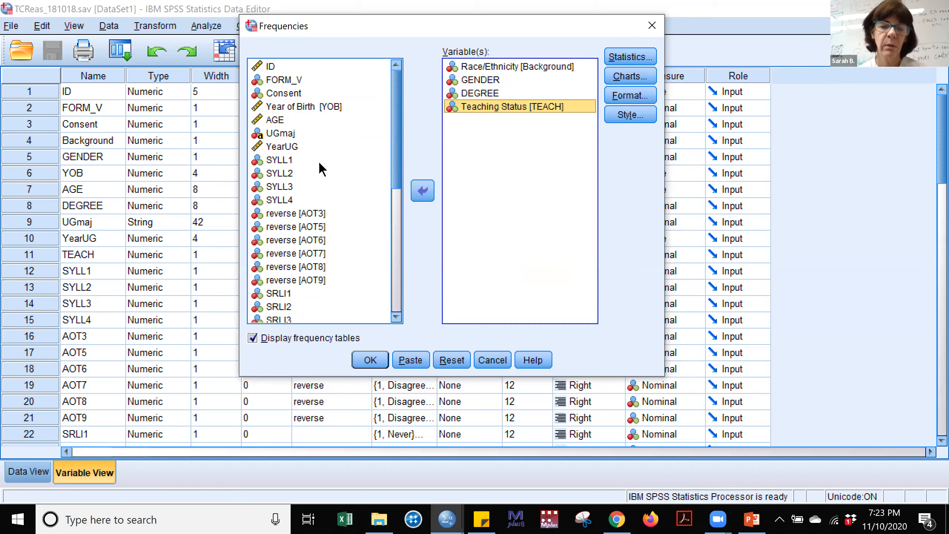
click(358, 358)
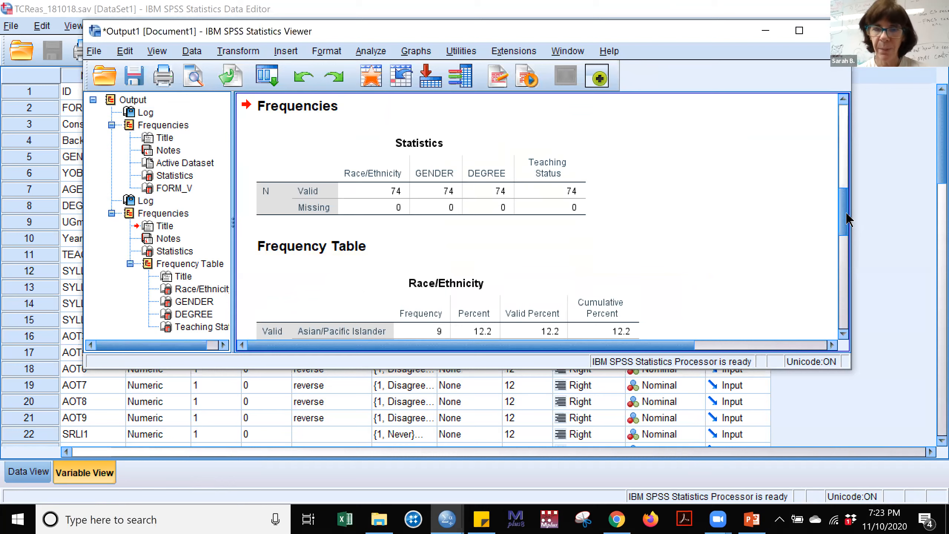
- Examine the frequency tables for race/ethnicity, gender, degree and teaching status, and return to the start of the output
drag(846, 215, 847, 247)
click(496, 234)
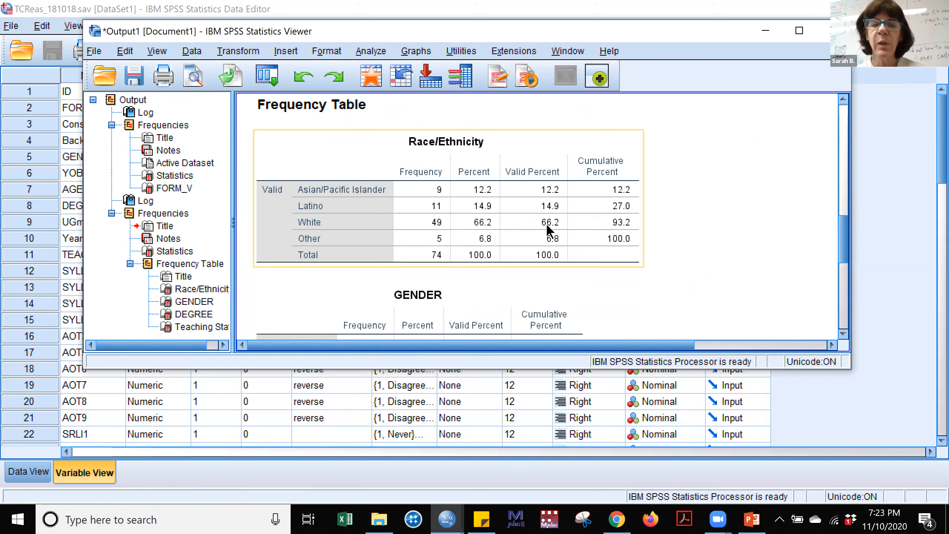
click(777, 258)
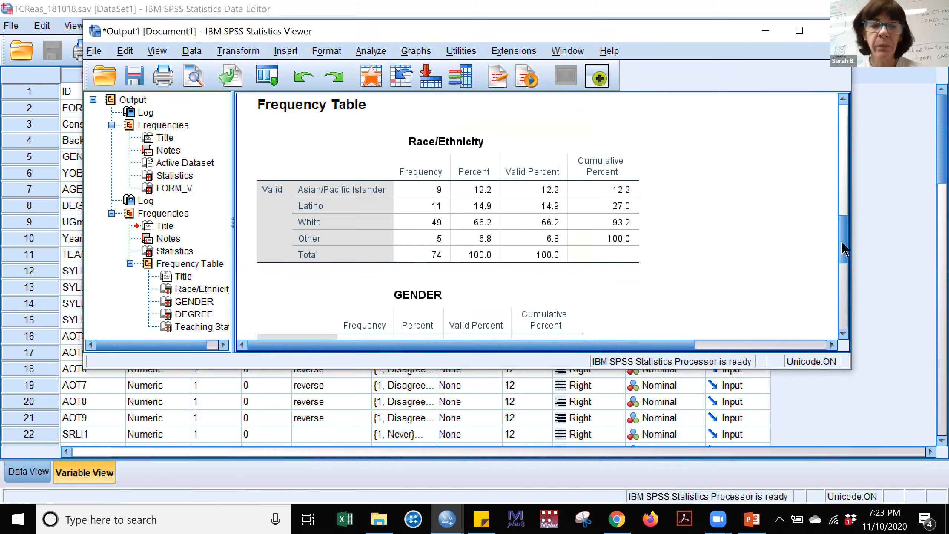
drag(843, 249, 845, 270)
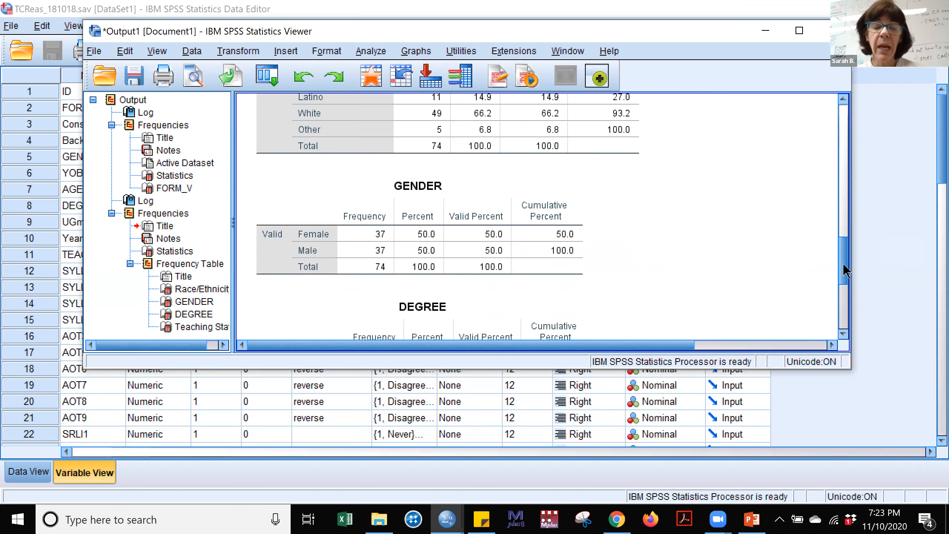
drag(845, 270, 848, 263)
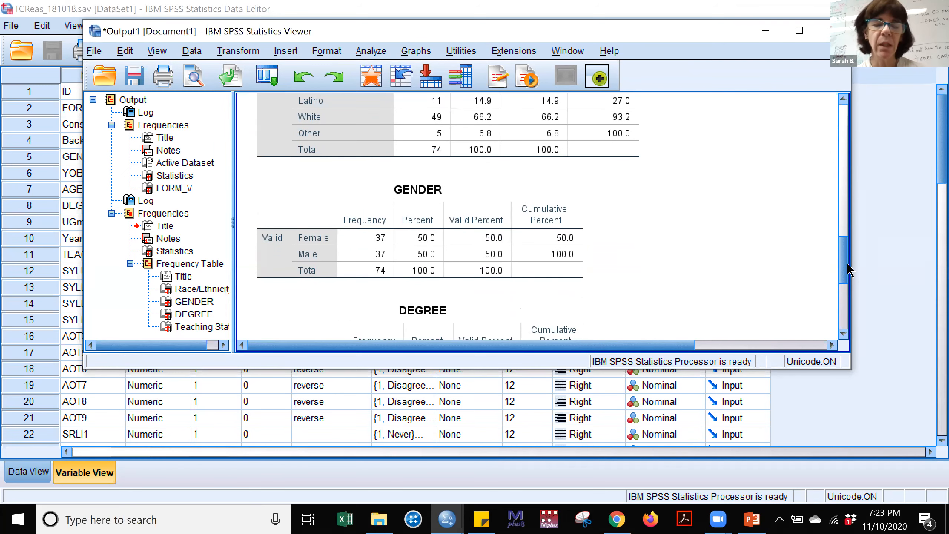
drag(846, 264, 847, 286)
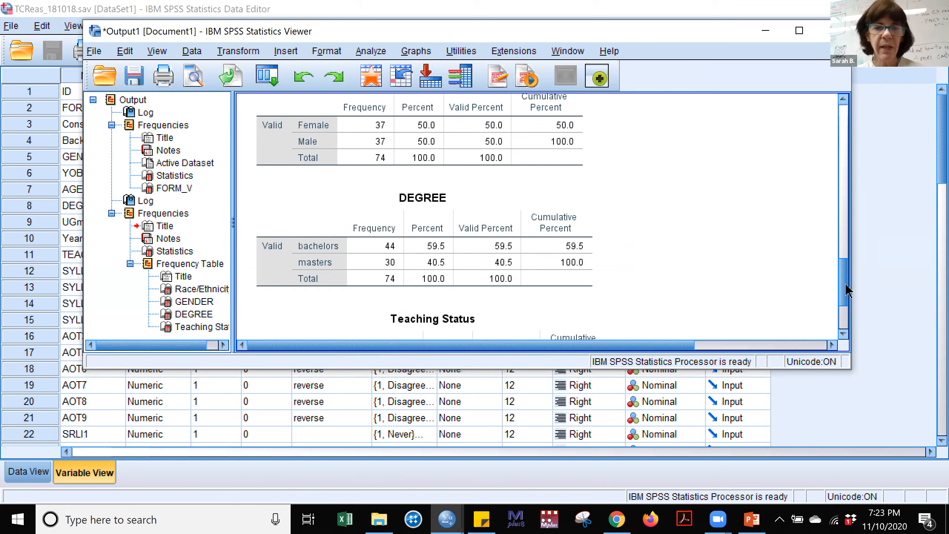
drag(846, 291, 845, 320)
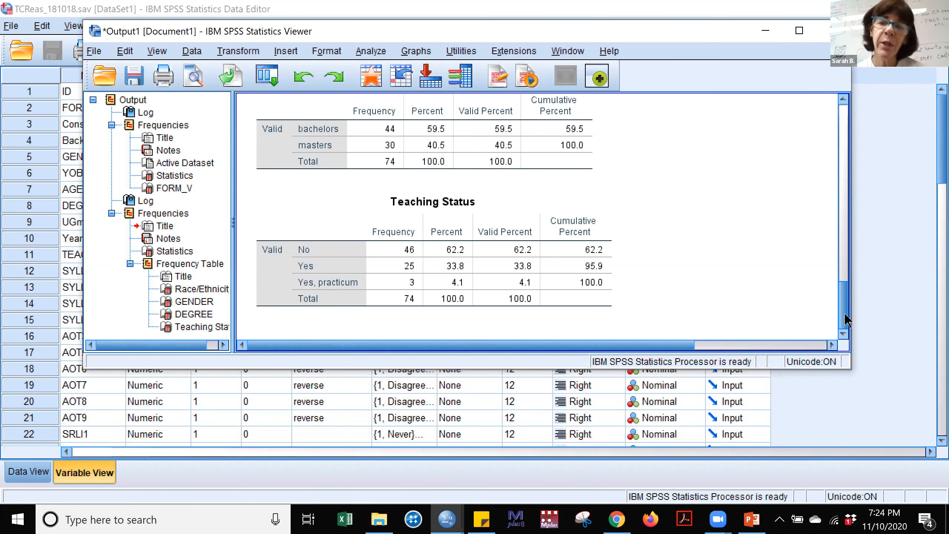
drag(846, 316, 847, 124)
click(653, 203)
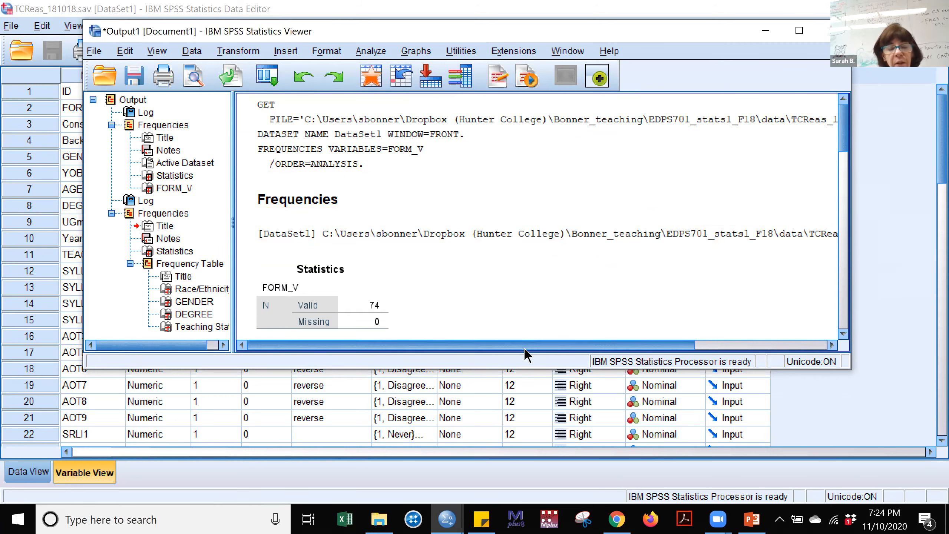
click(843, 196)
drag(845, 167, 847, 118)
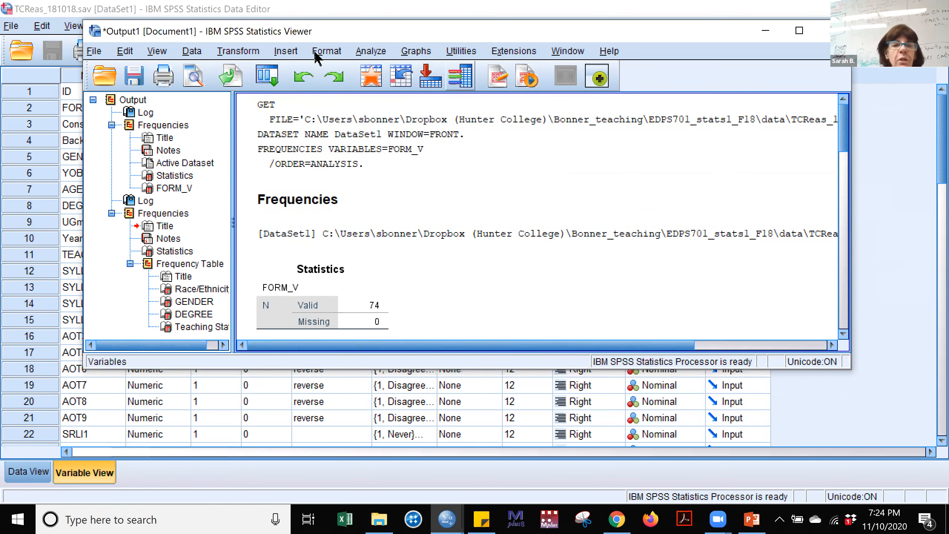
- Reset the Frequencies analysis to clear its previous variables and choose AGE as the only variable
click(370, 51)
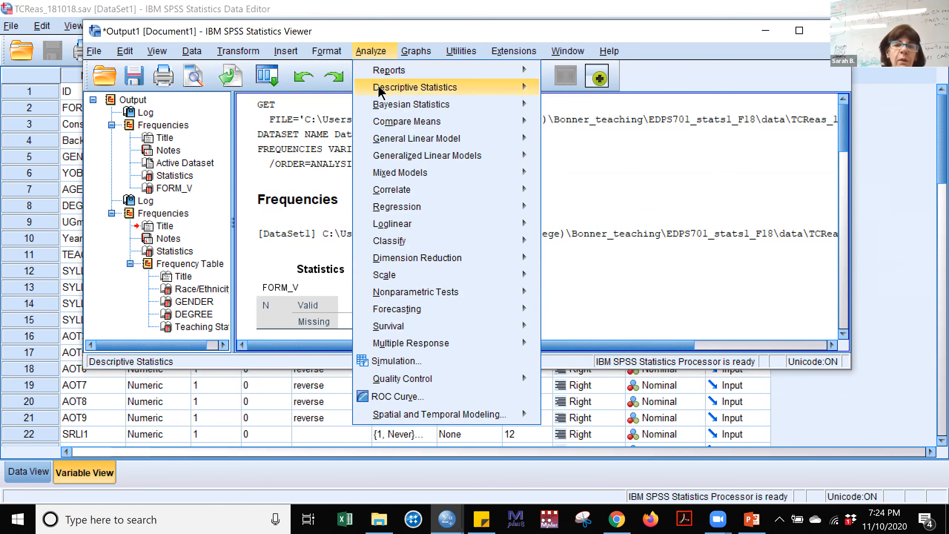
mouse_move(380, 92)
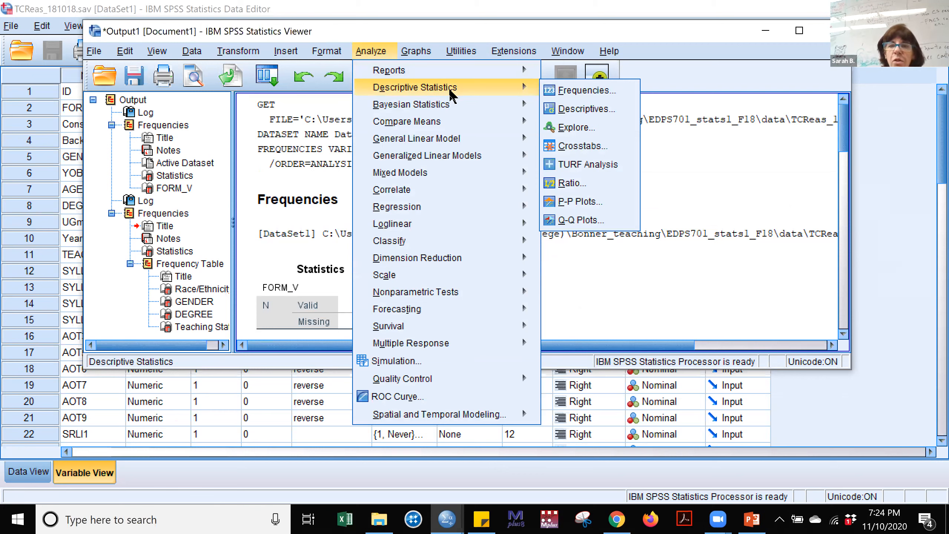
click(569, 90)
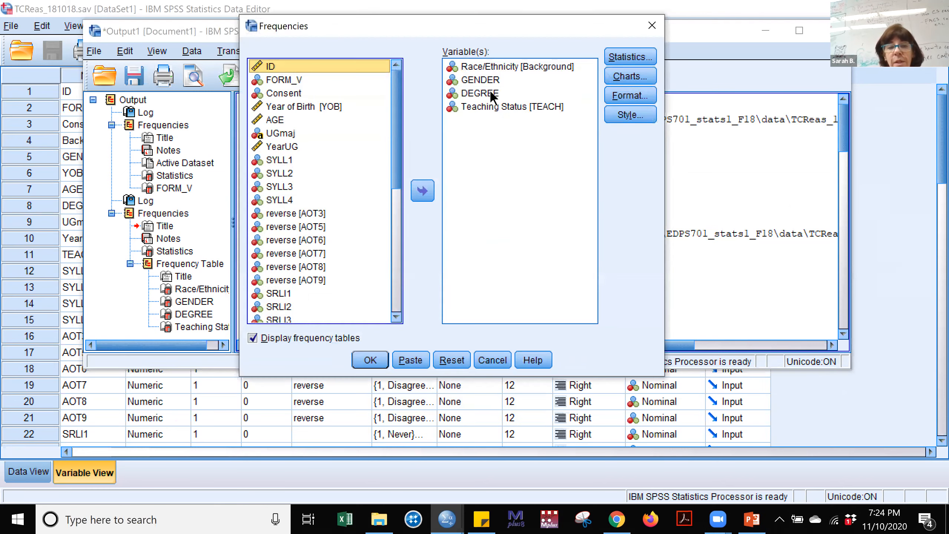
click(451, 360)
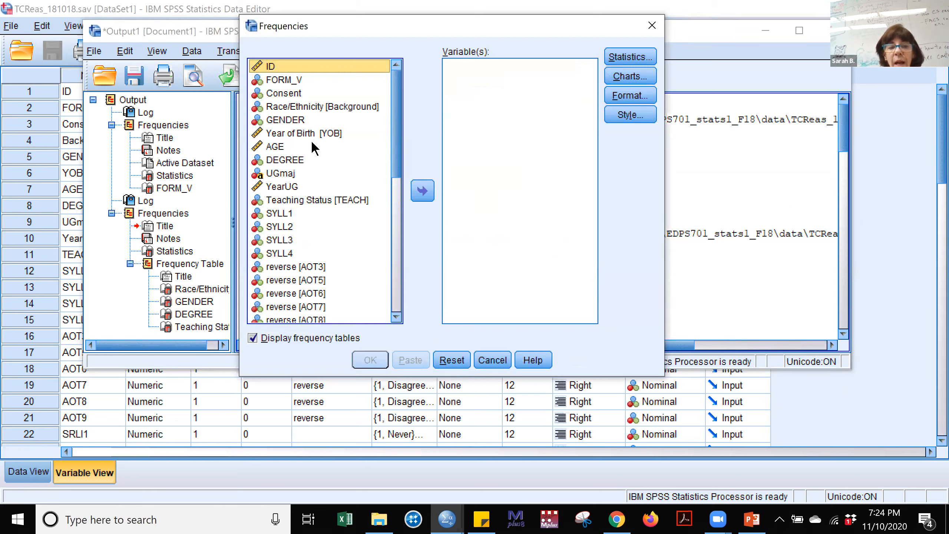
click(313, 144)
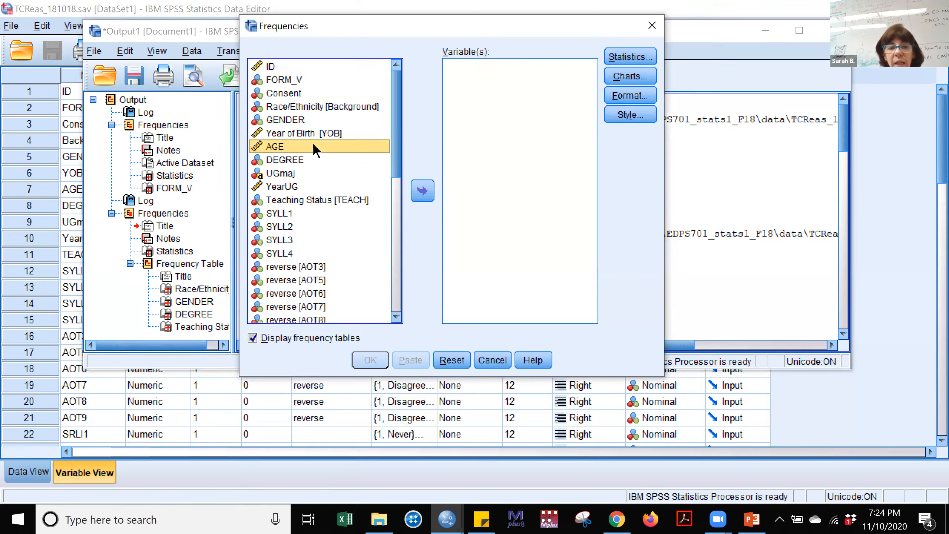
click(423, 192)
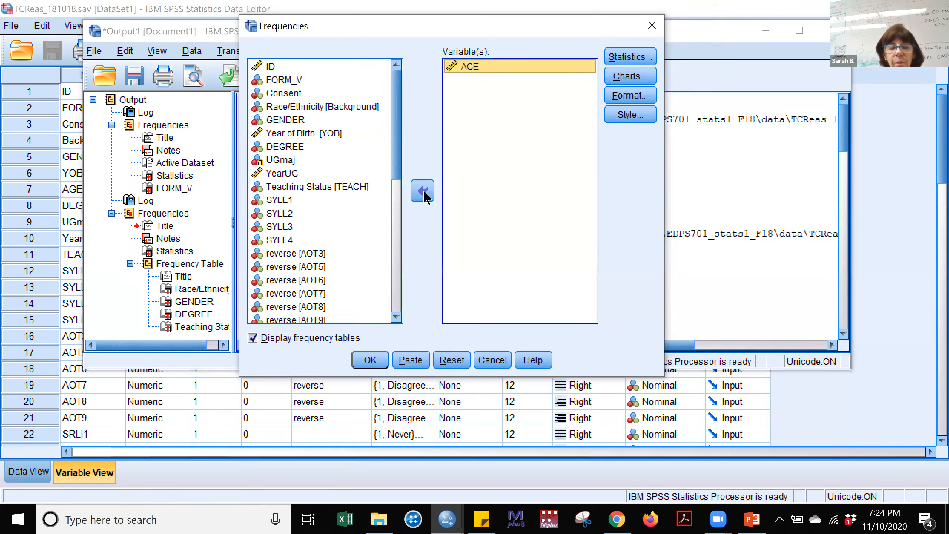
click(252, 338)
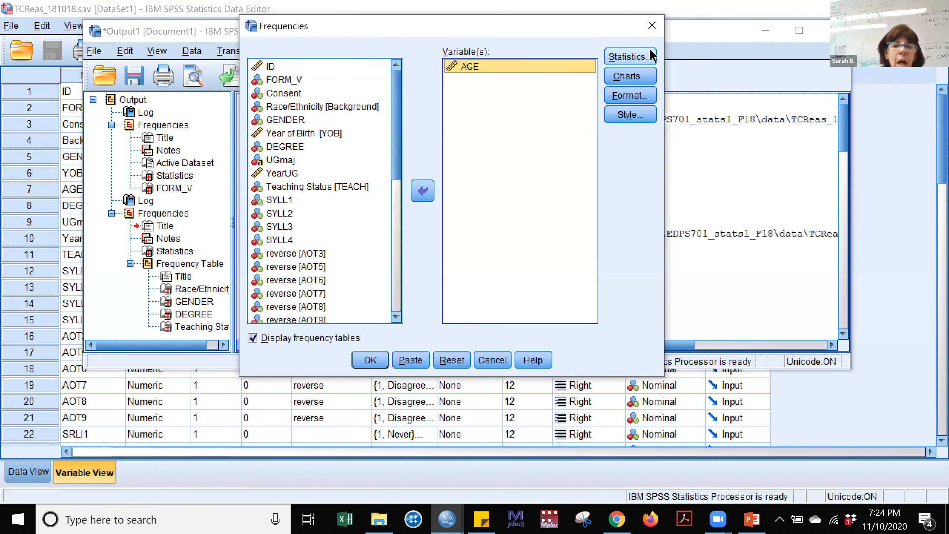
- Request the mean, median, standard deviation, minimum and maximum for AGE
click(630, 57)
click(471, 77)
click(470, 94)
click(280, 261)
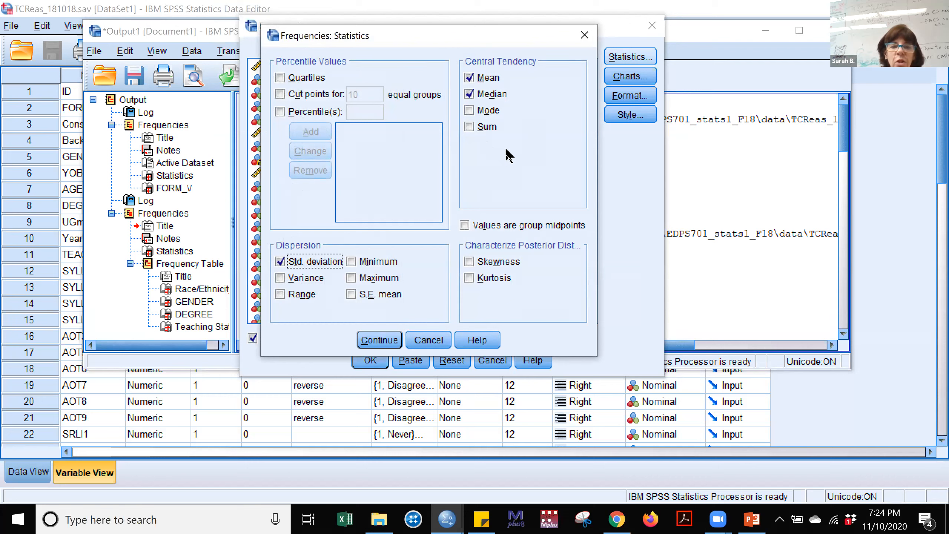
click(351, 261)
click(350, 278)
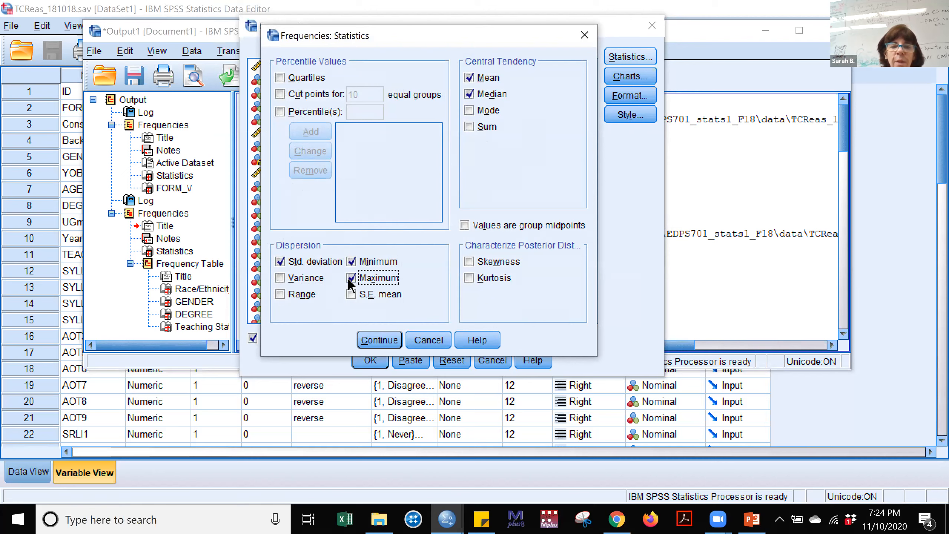
click(380, 341)
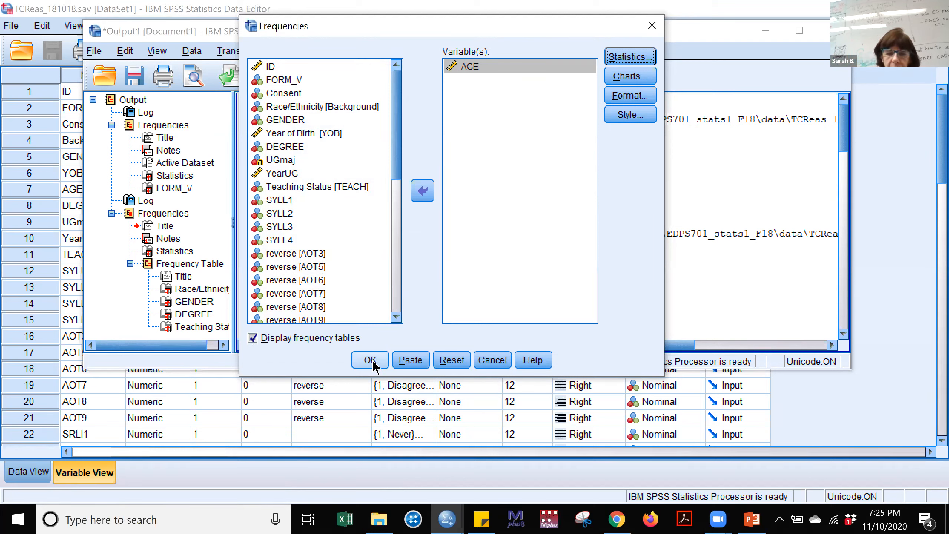
- Run the AGE analysis without frequency tables and review the resulting statistics table
click(290, 333)
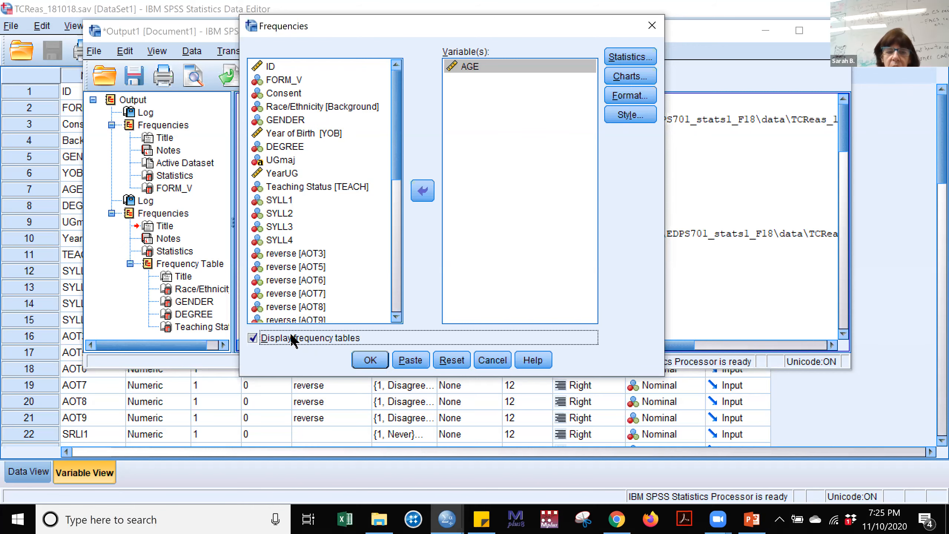
click(371, 359)
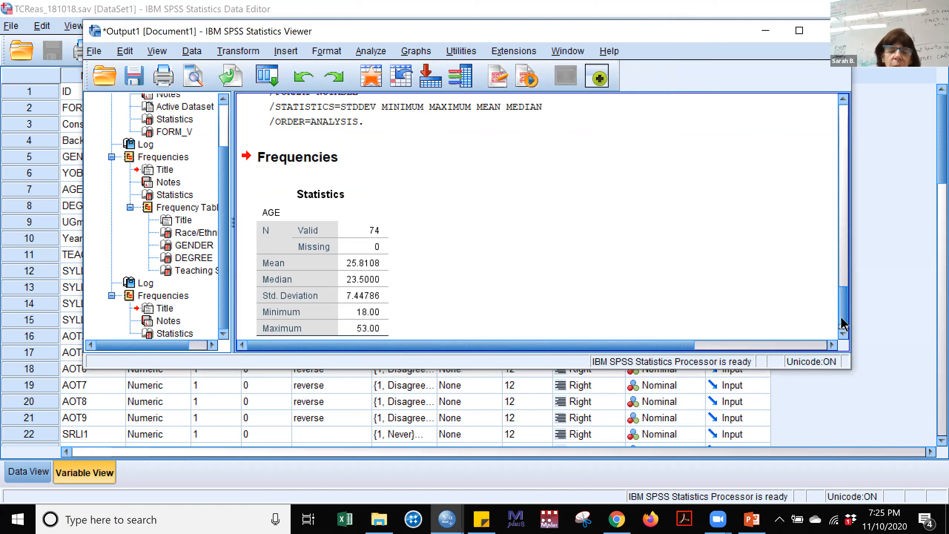
click(377, 262)
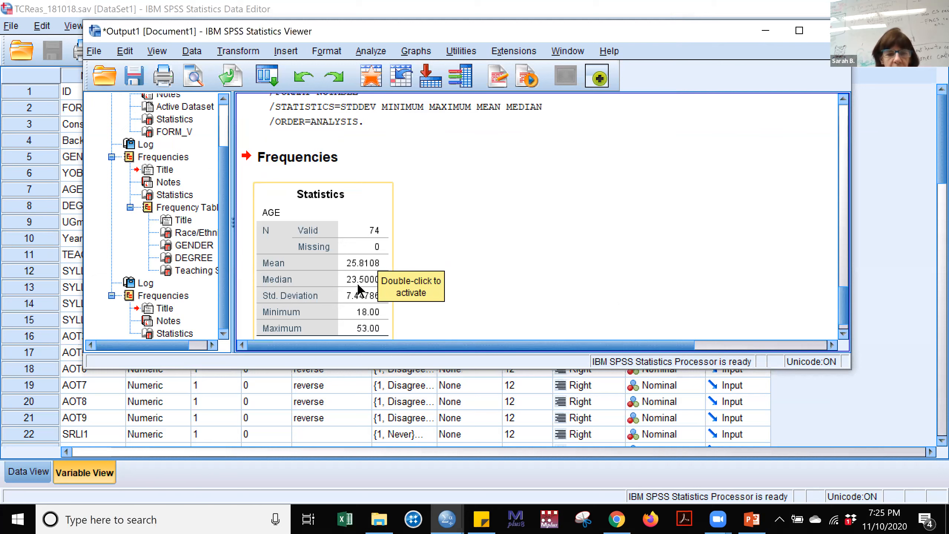
click(547, 281)
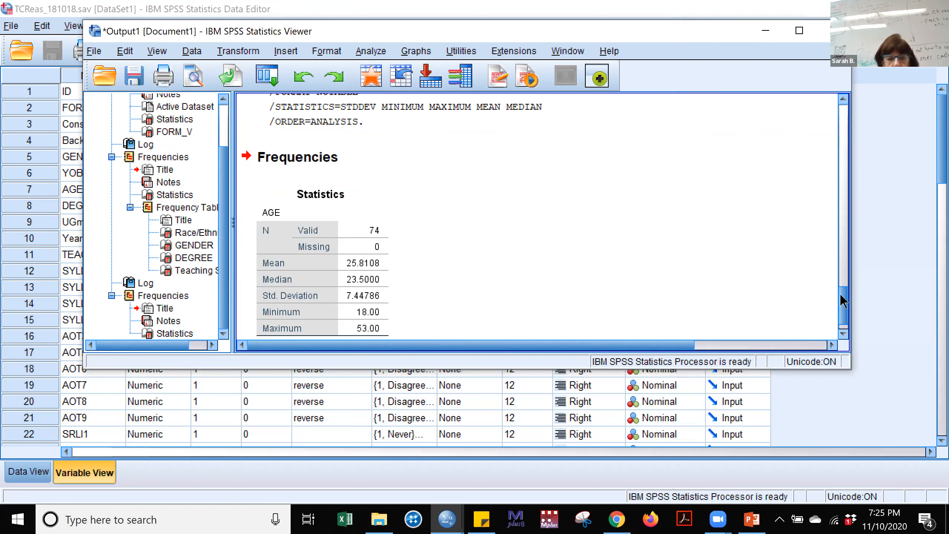
scroll(843, 310, down, 1)
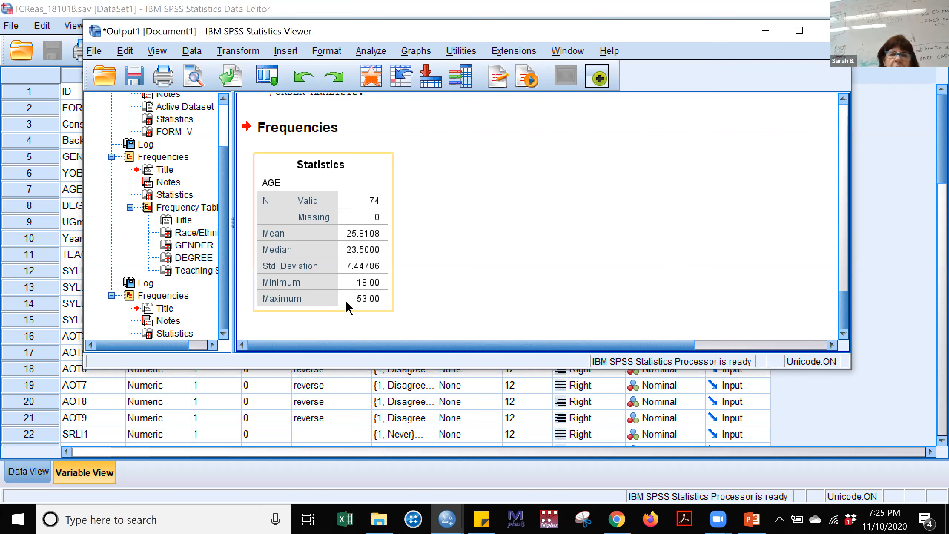
- Rerun the Frequencies analysis for AGE with a histogram added, leaving the normal curve off
click(370, 52)
mouse_move(379, 88)
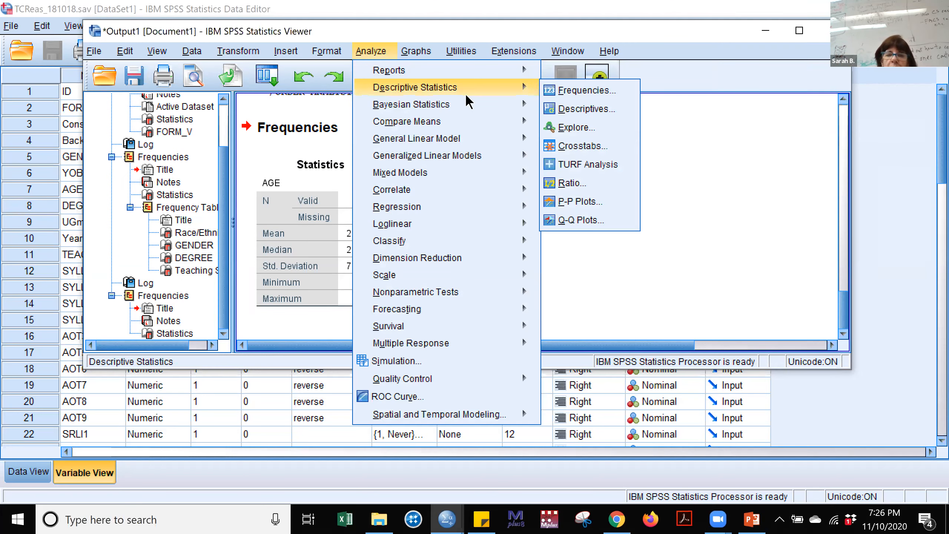
click(554, 91)
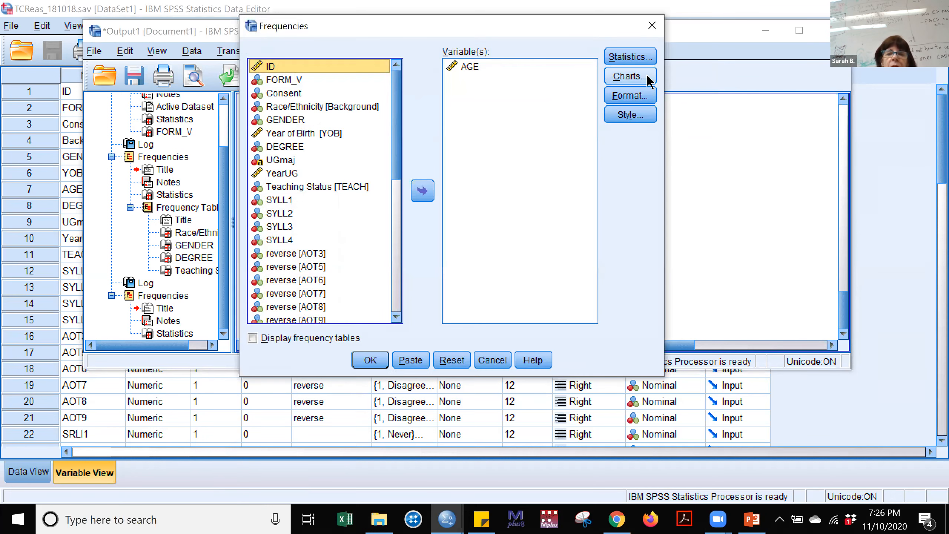
click(647, 76)
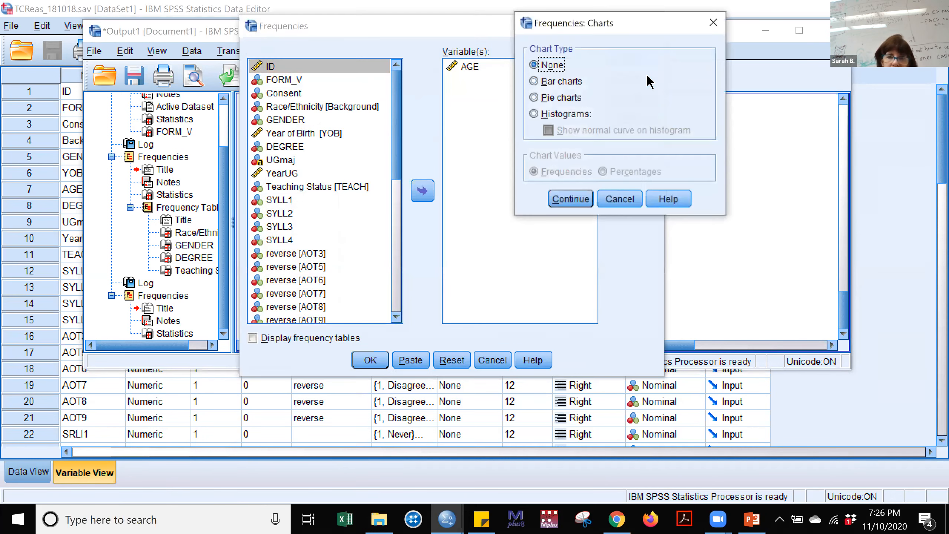
click(587, 114)
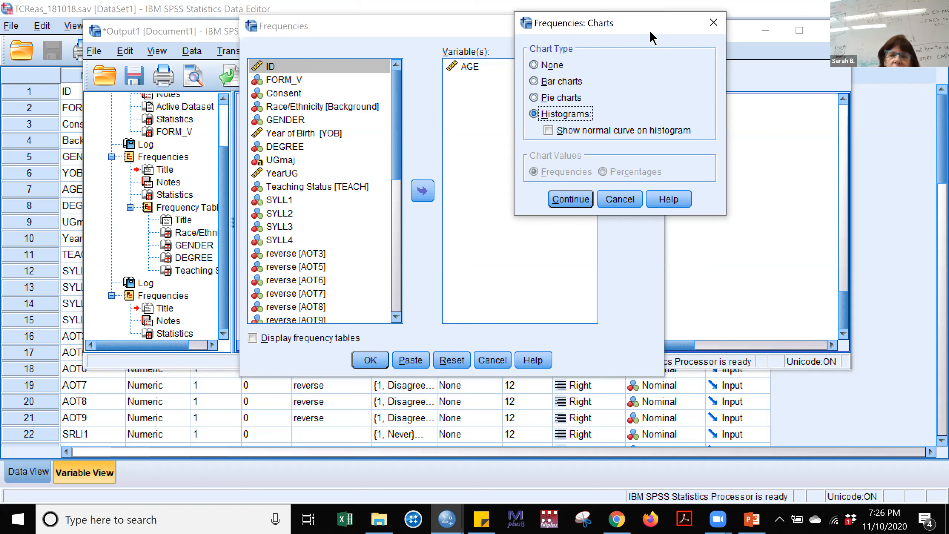
drag(651, 31, 763, 87)
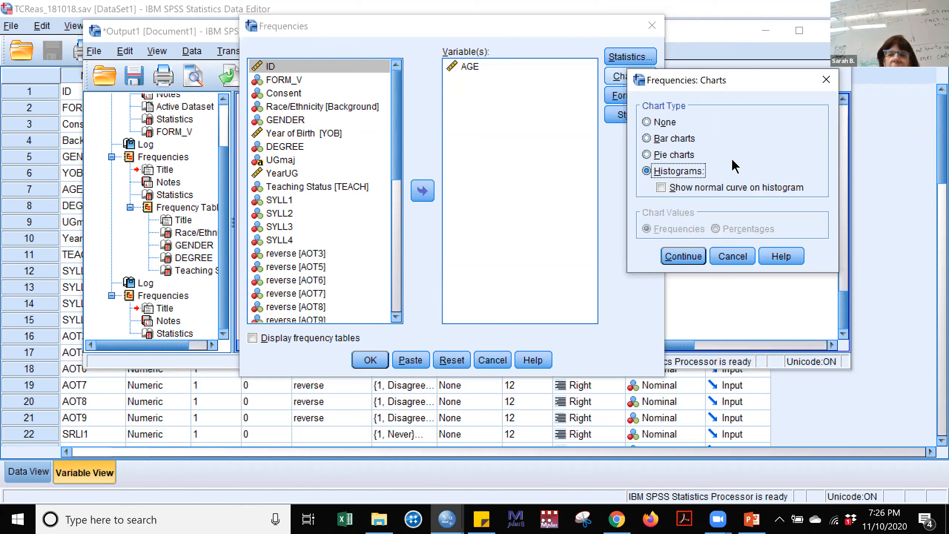
drag(731, 82, 730, 159)
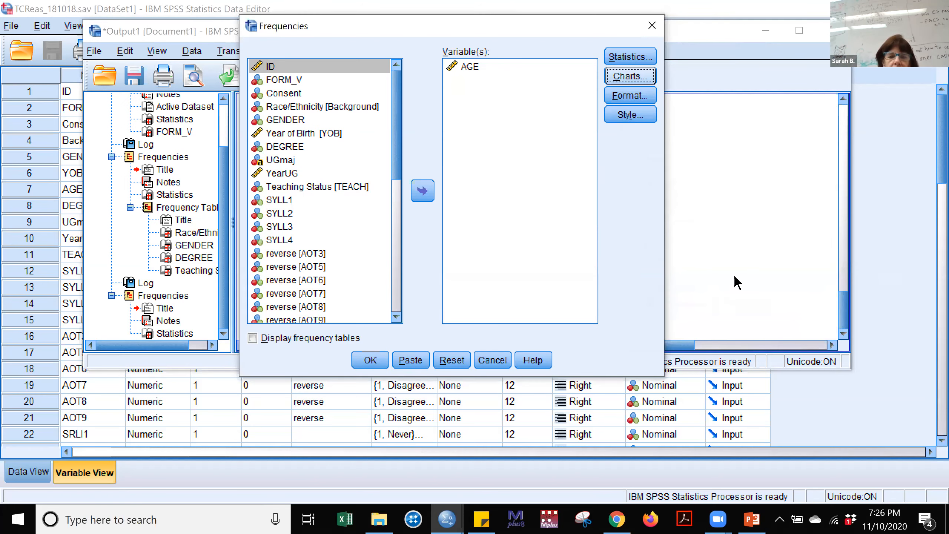
key(Return)
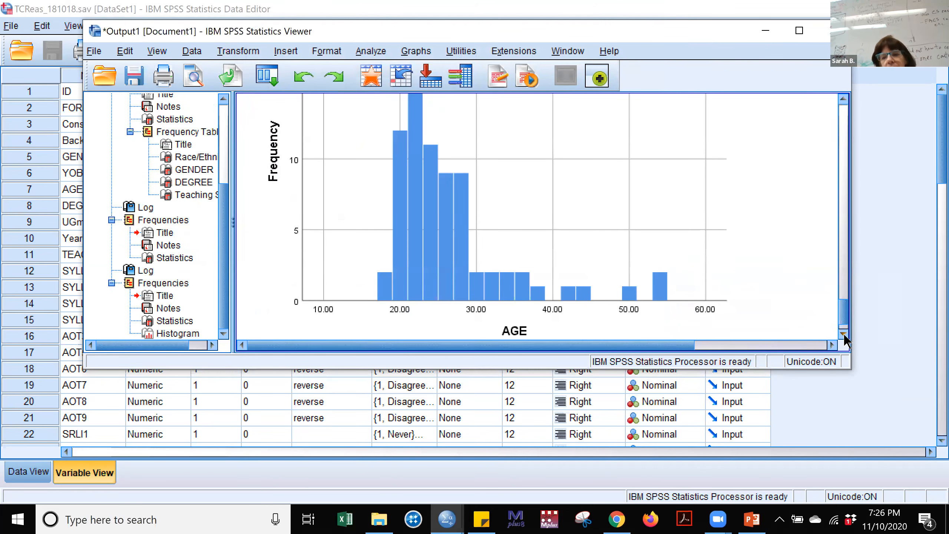
- Examine the AGE histogram and compare it with the AGE statistics table above it
click(844, 334)
drag(844, 324, 846, 318)
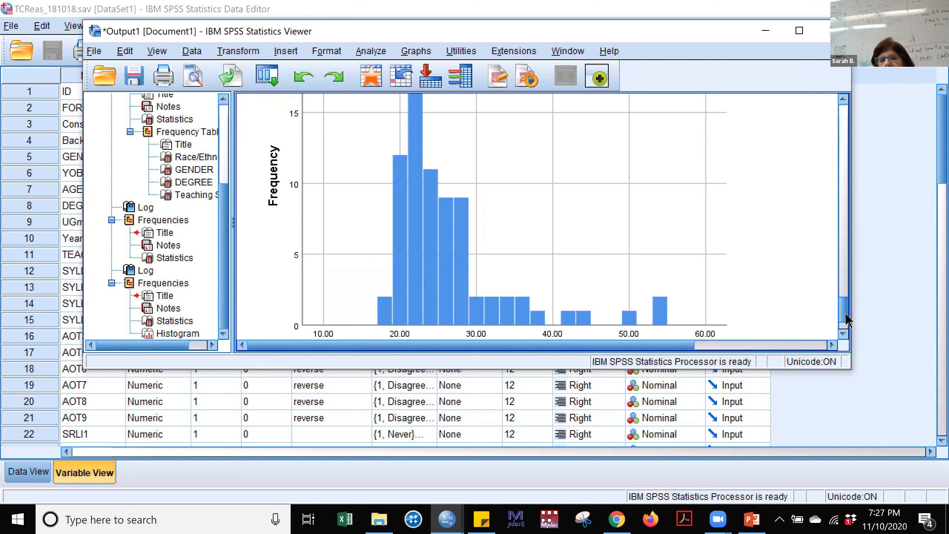
drag(847, 315, 848, 282)
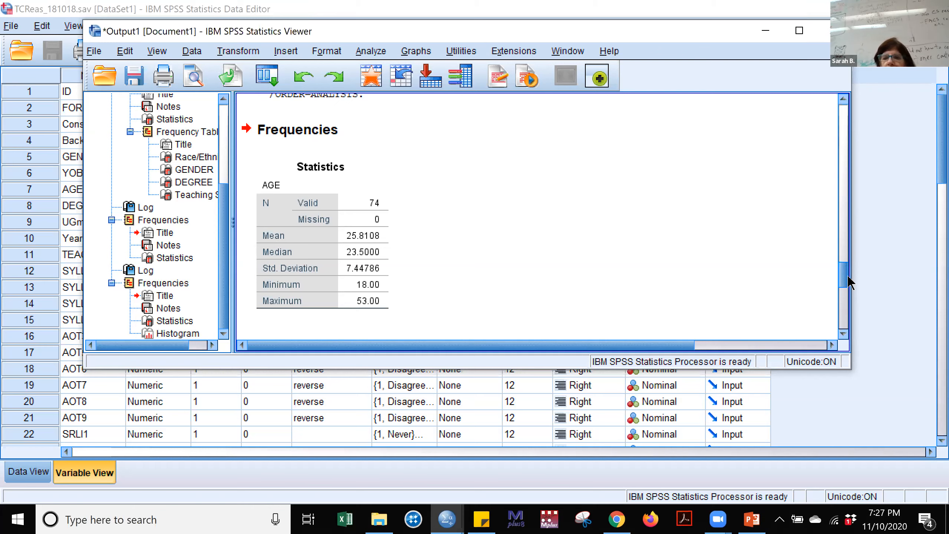
drag(844, 281, 844, 317)
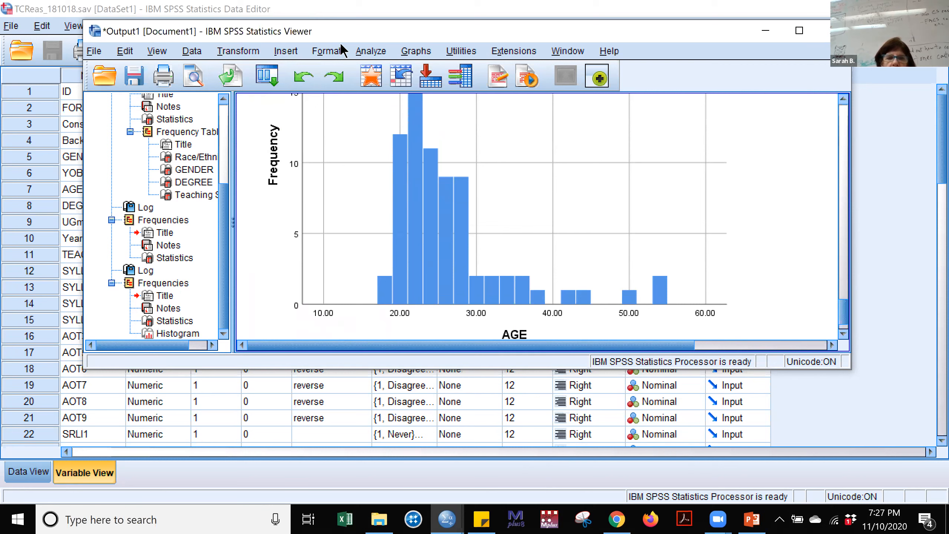
click(371, 52)
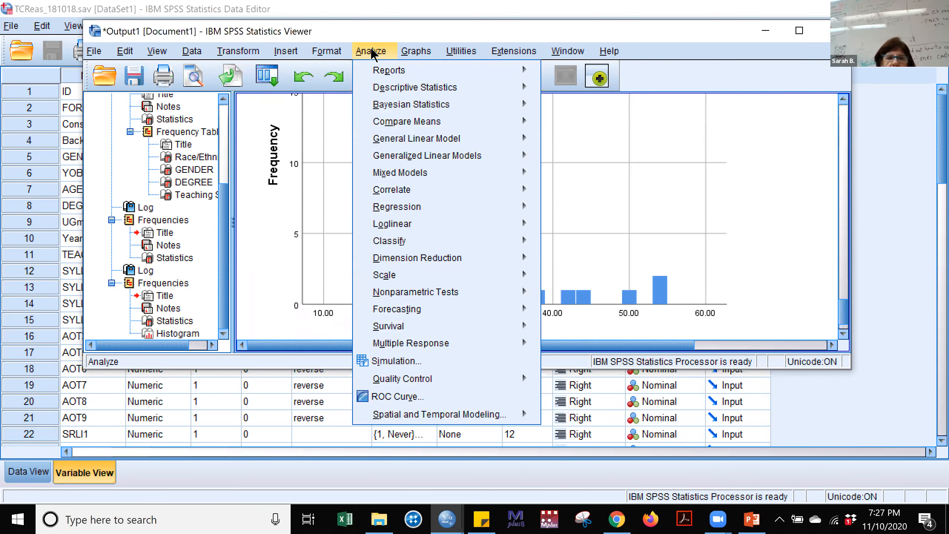
click(371, 51)
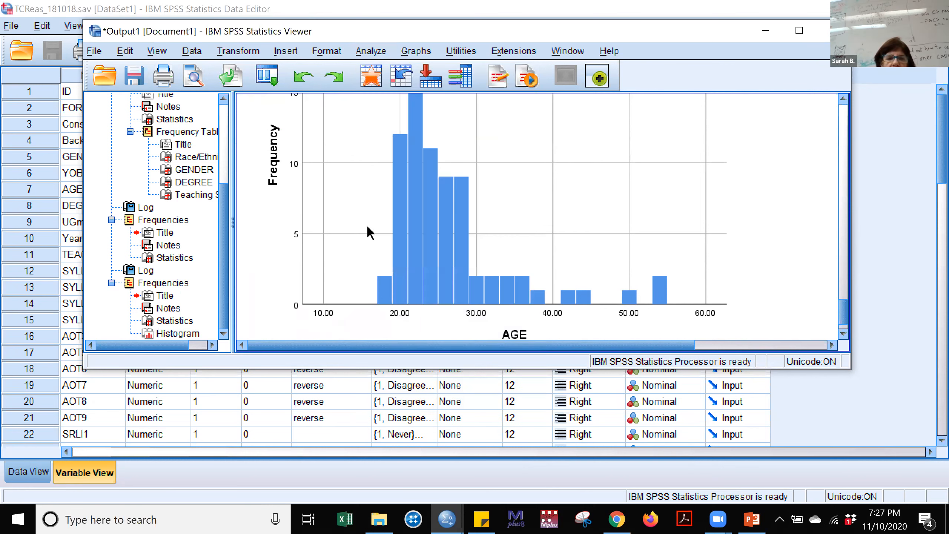
- Return to the Data Editor and set up a one-sample t test for AGE with a test value of 25
click(320, 437)
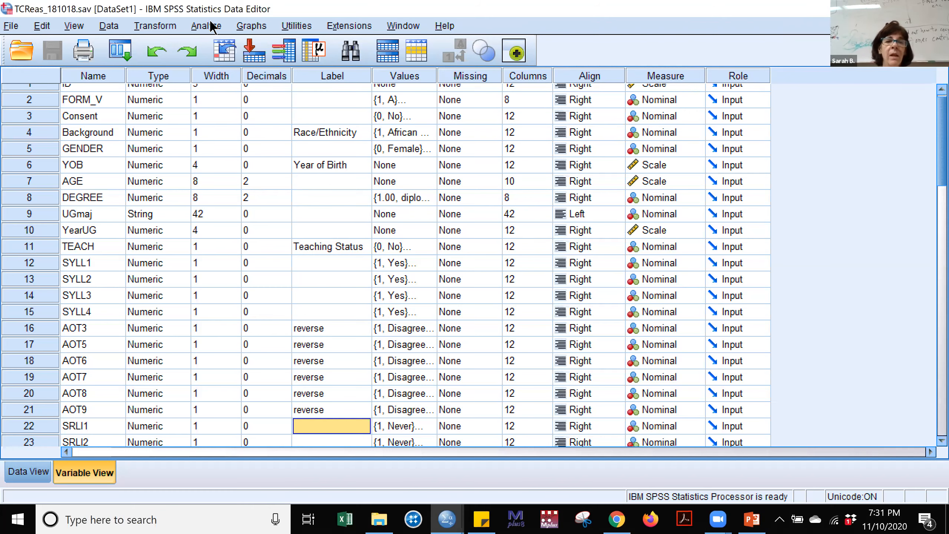
click(202, 27)
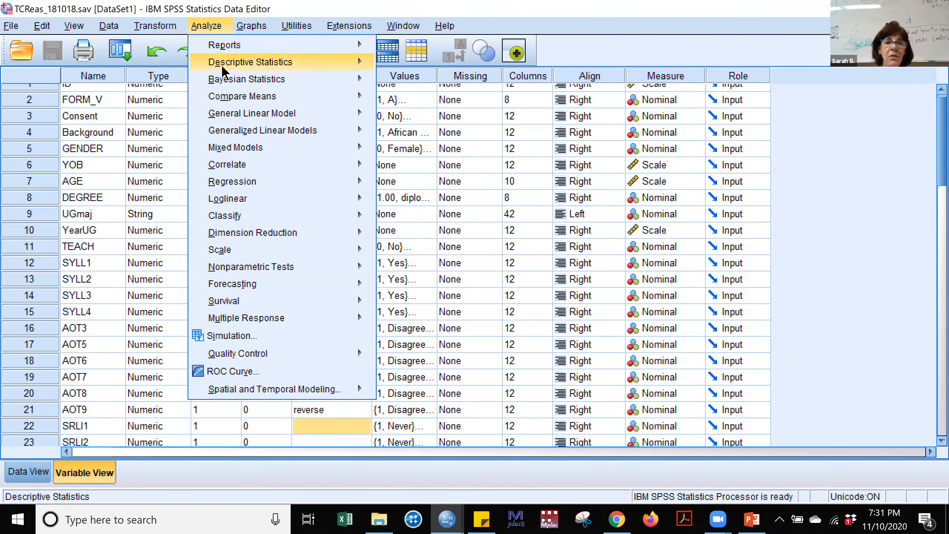
mouse_move(229, 94)
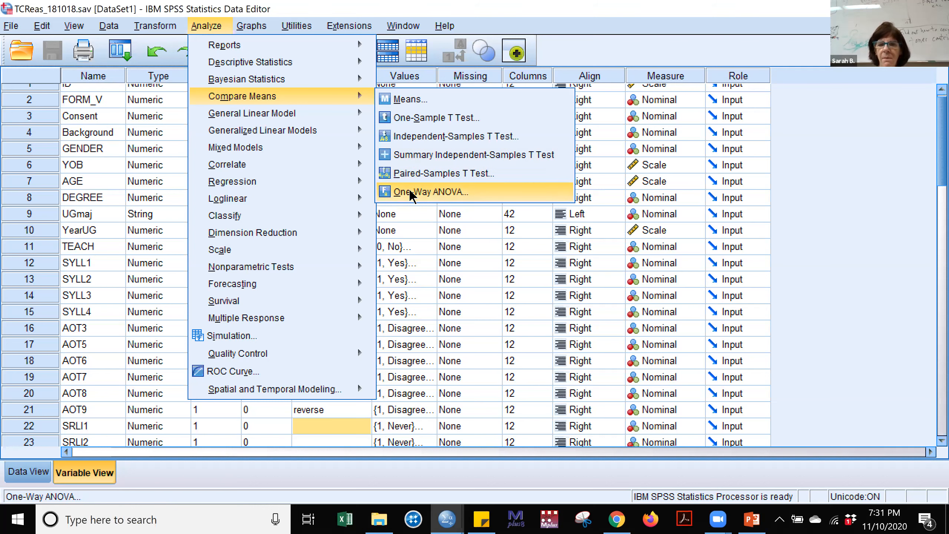
click(449, 117)
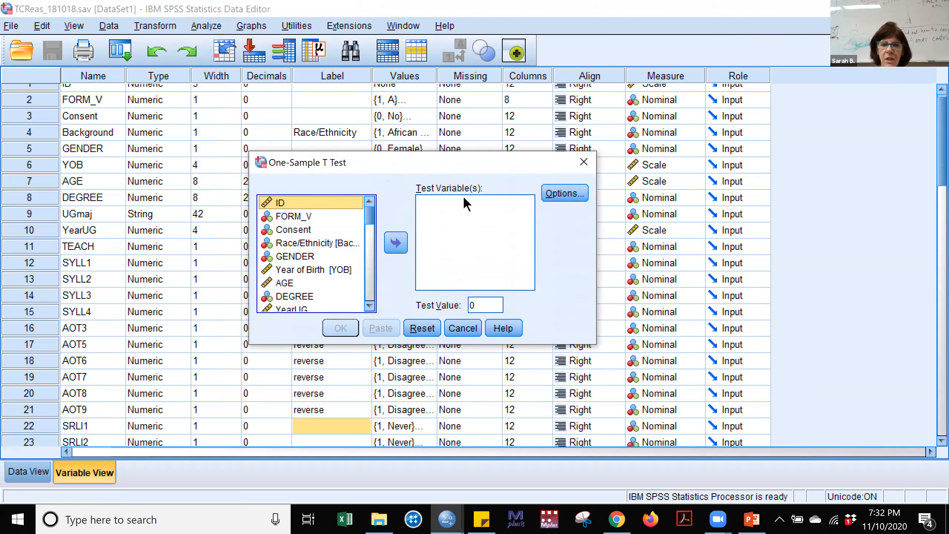
click(320, 283)
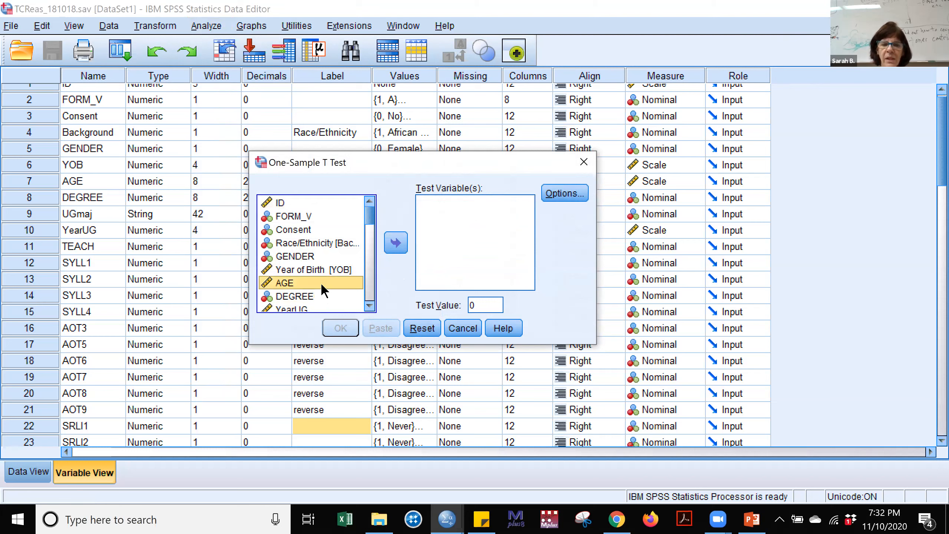
click(389, 242)
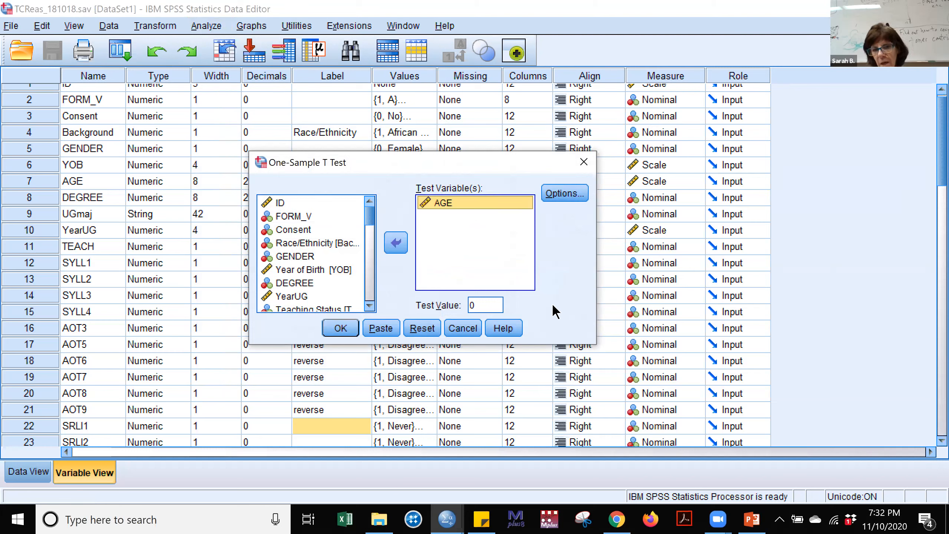
double_click(483, 306)
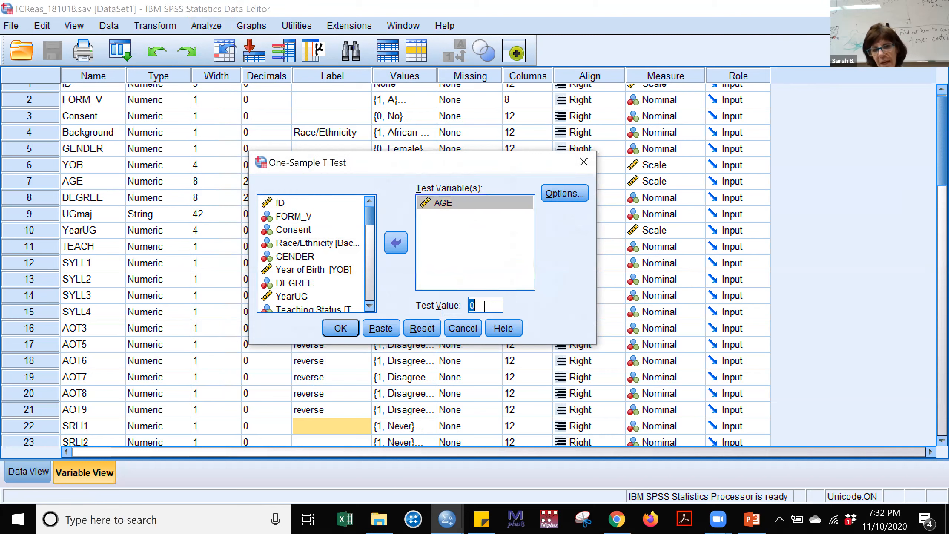
text(25)
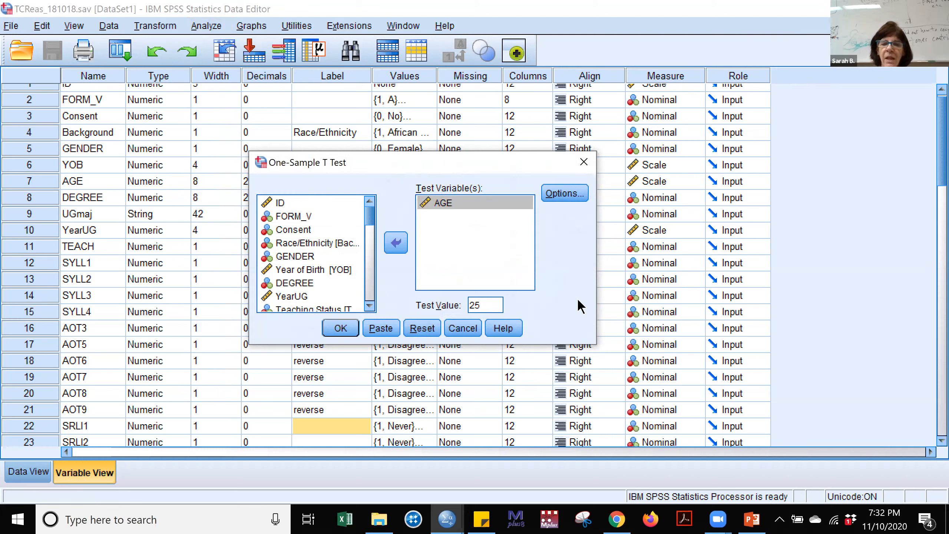
- Keep the 95% confidence interval and the analysis-by-analysis exclusion of missing cases, and run the one-sample t test
click(557, 197)
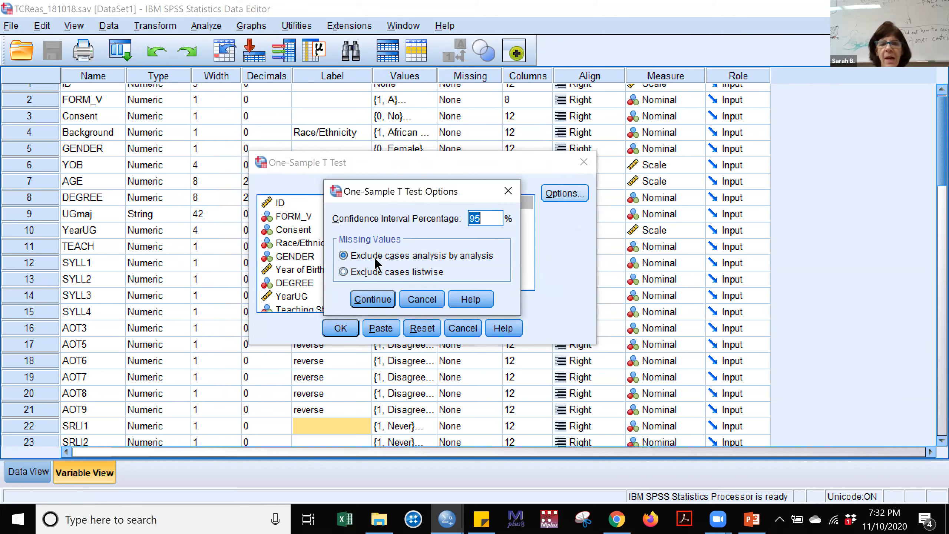
click(484, 221)
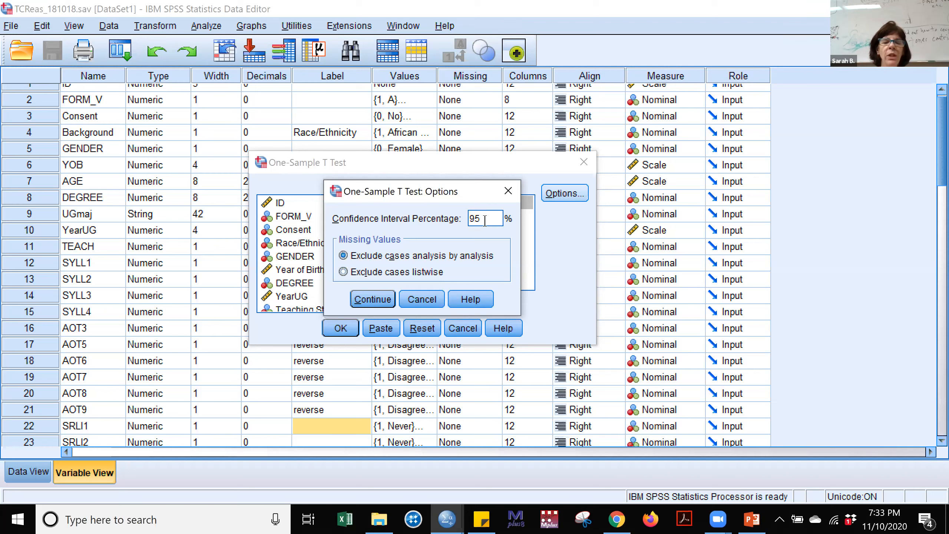
click(371, 299)
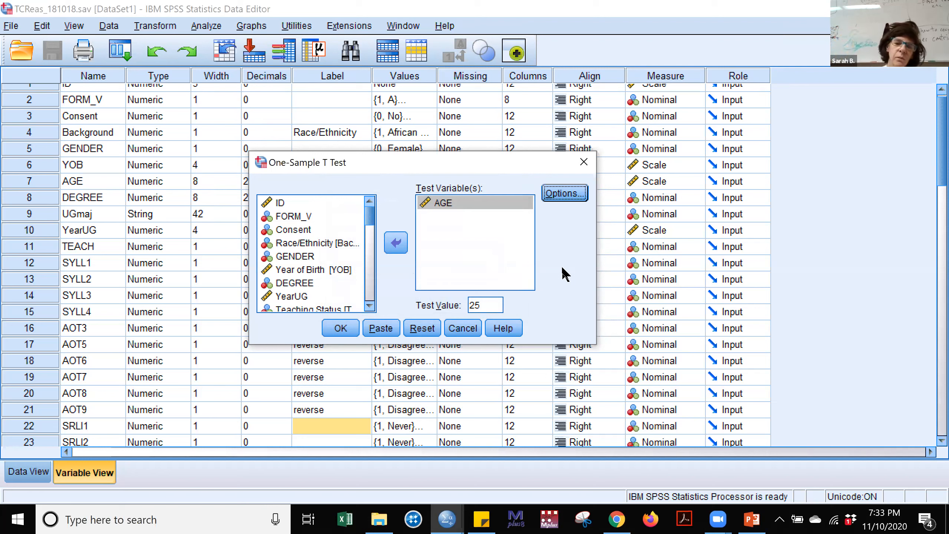
click(340, 328)
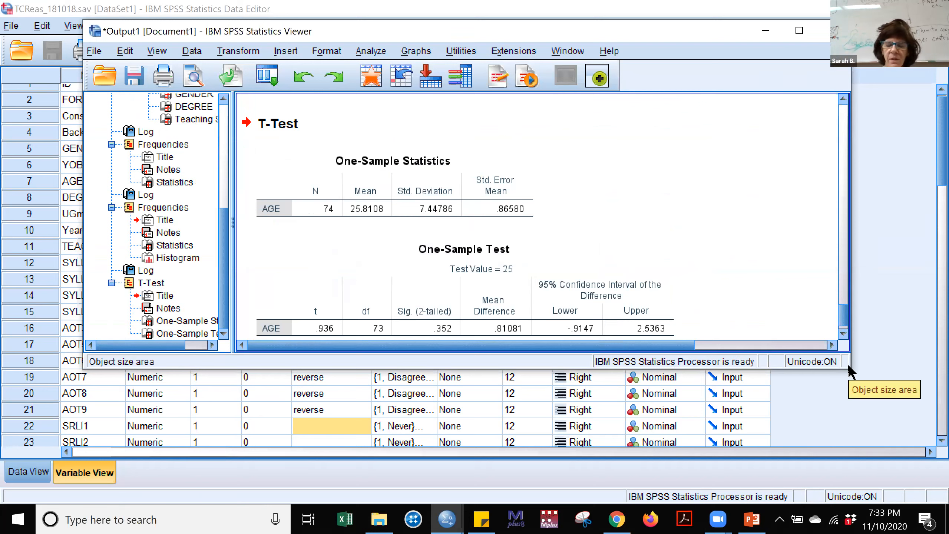
- Review the One-Sample Statistics table and bring the whole One-Sample Test table into view
click(349, 215)
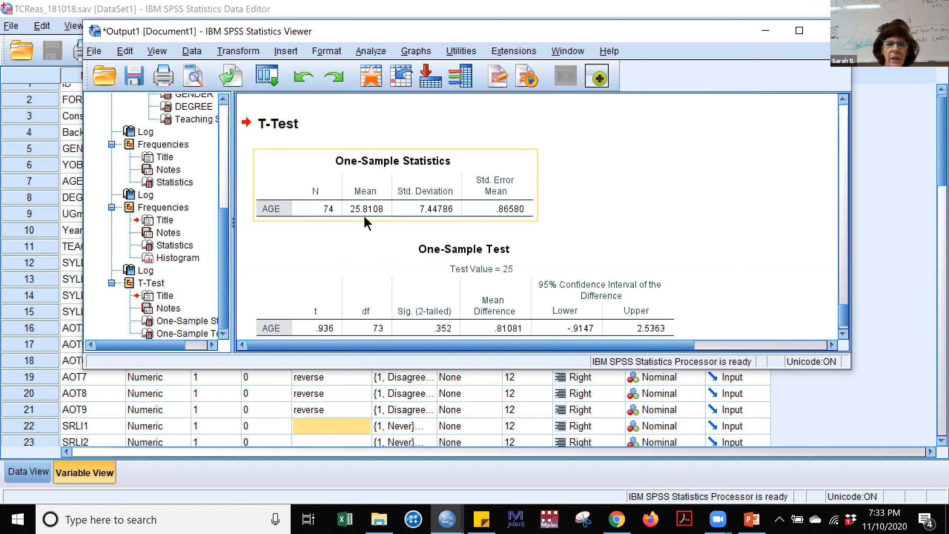
click(843, 334)
click(842, 335)
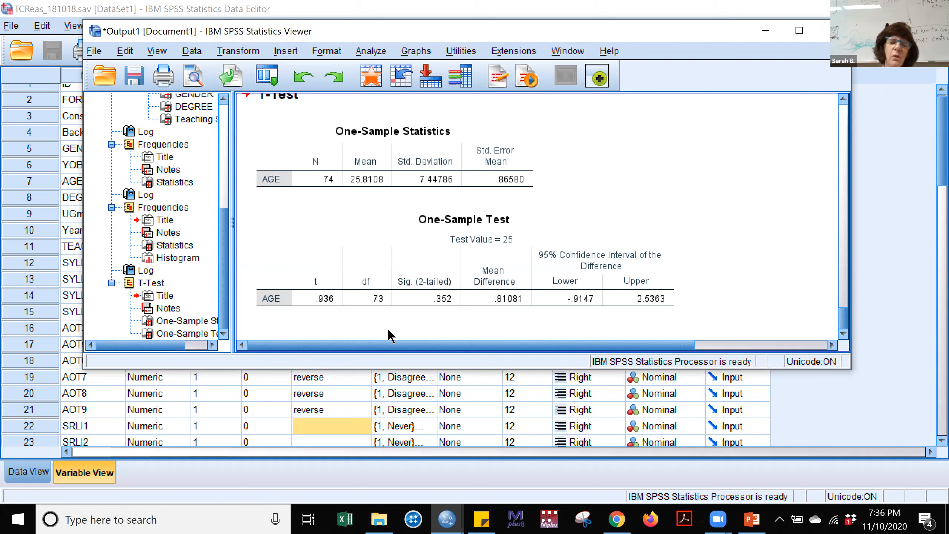
- Inspect the two-tailed significance for AGE at full precision in the One-Sample Test table, and leave table editing without changes
click(443, 303)
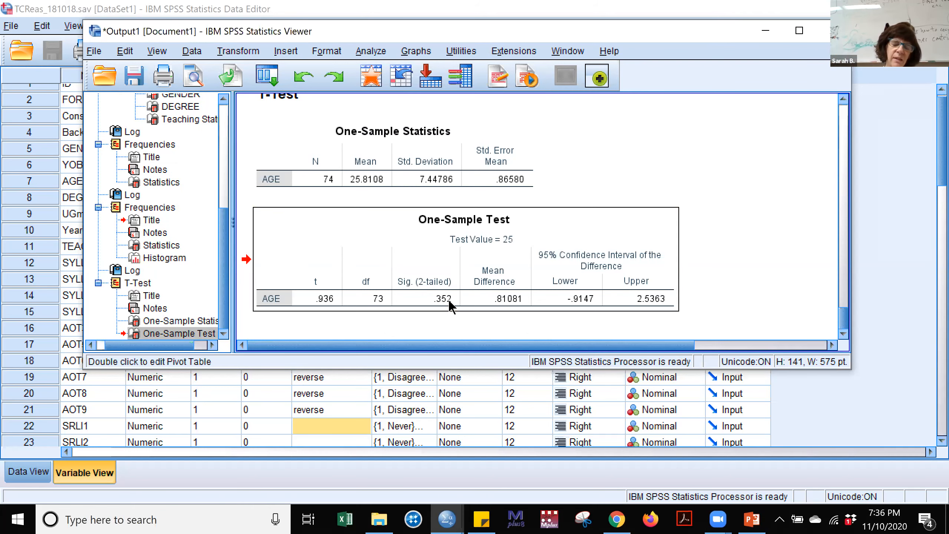
double_click(449, 303)
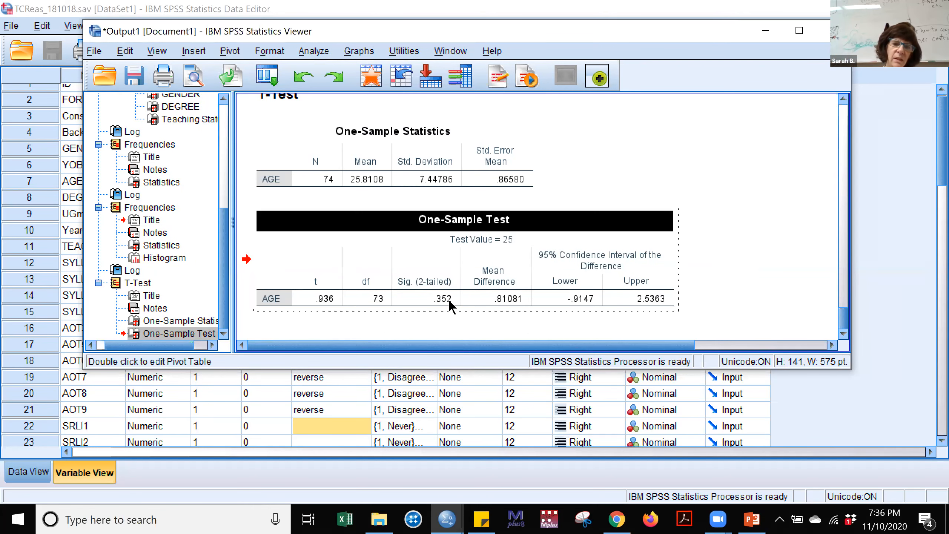
click(449, 299)
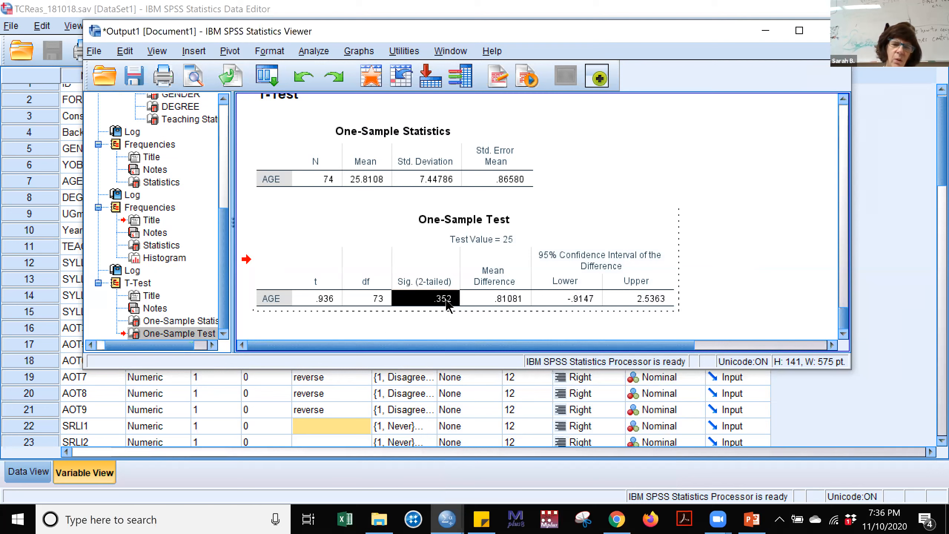
double_click(447, 300)
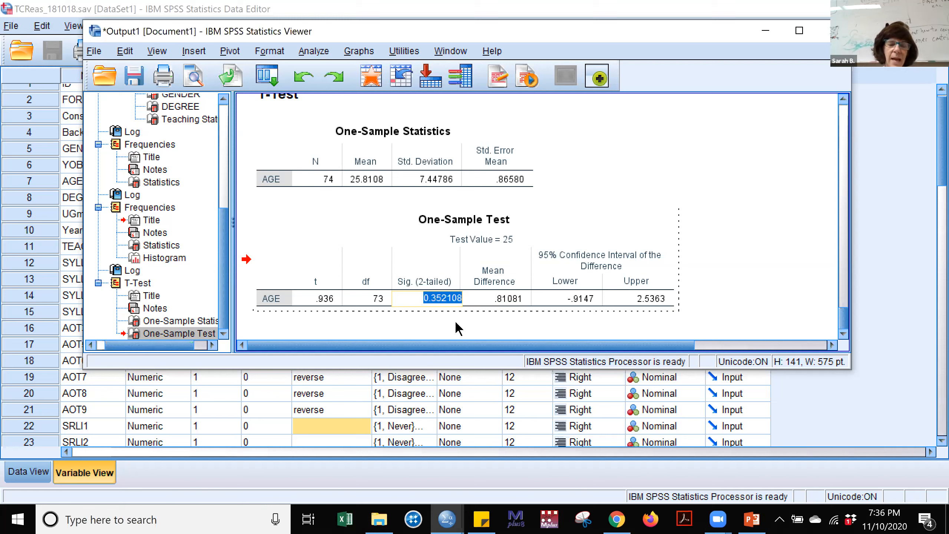
click(456, 322)
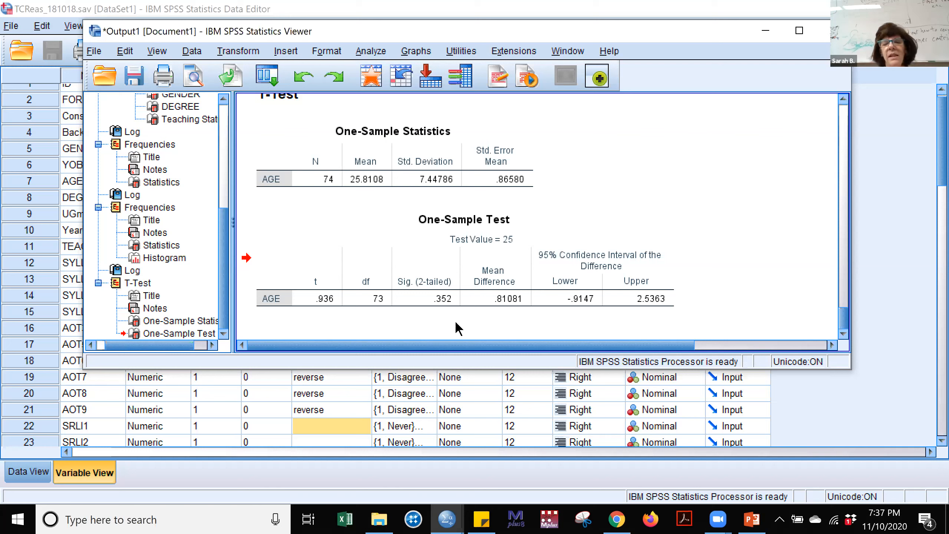
click(485, 309)
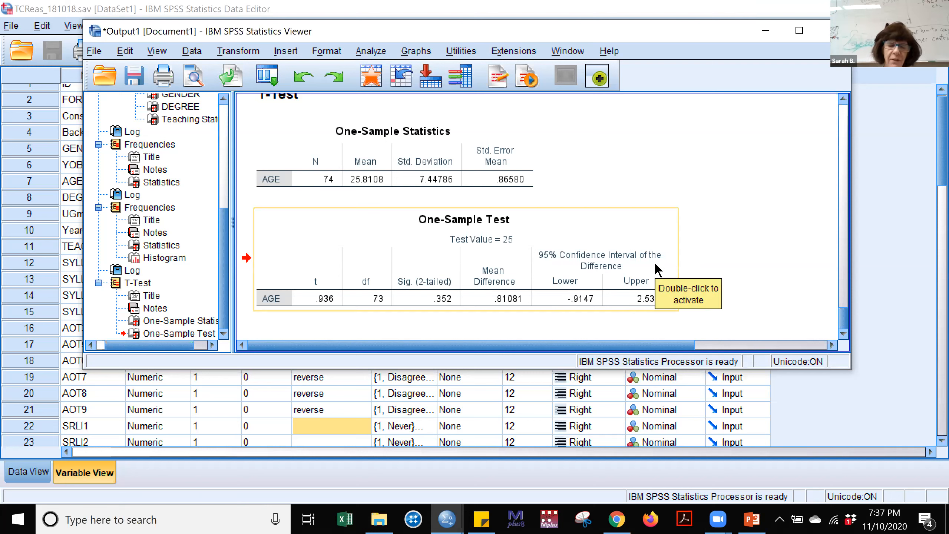
click(727, 219)
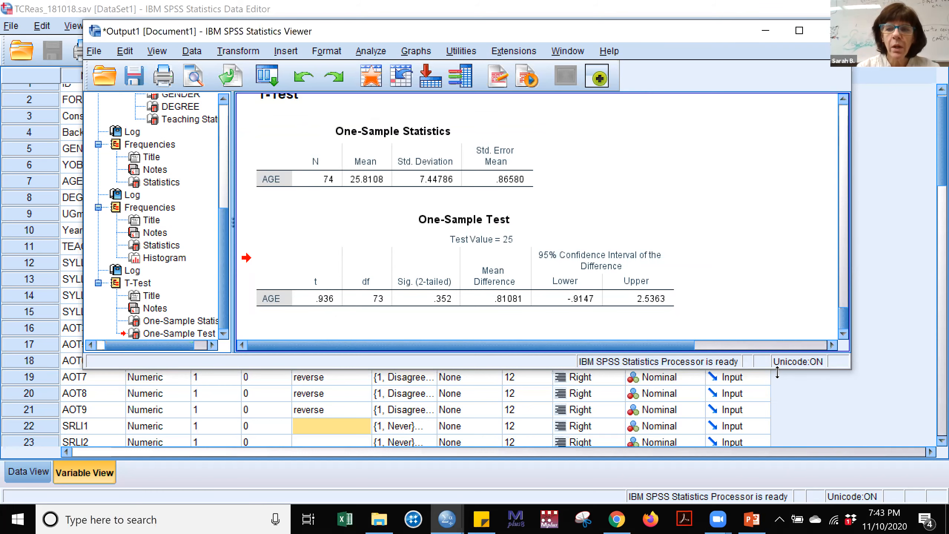
- Enlarge the output window in height and width to show more of the t-test results
drag(777, 372, 777, 449)
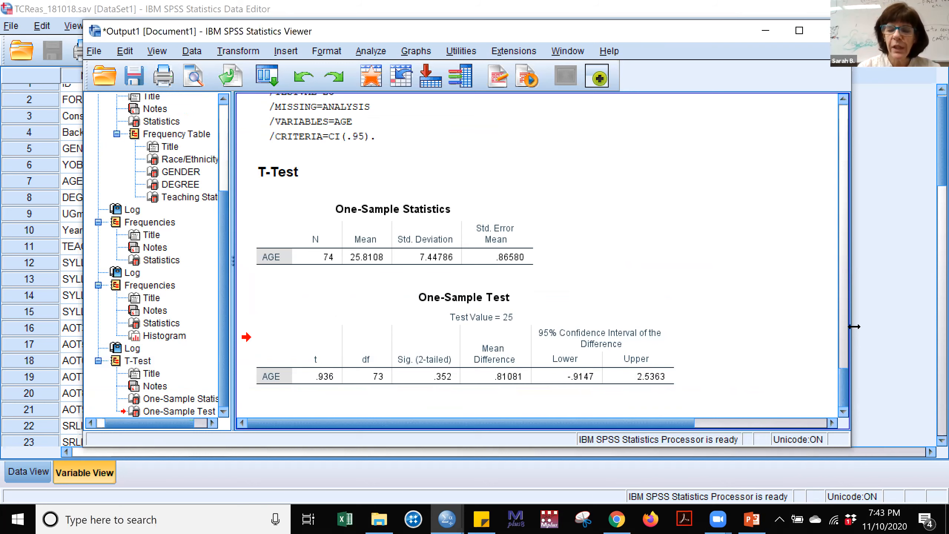
drag(854, 327, 923, 313)
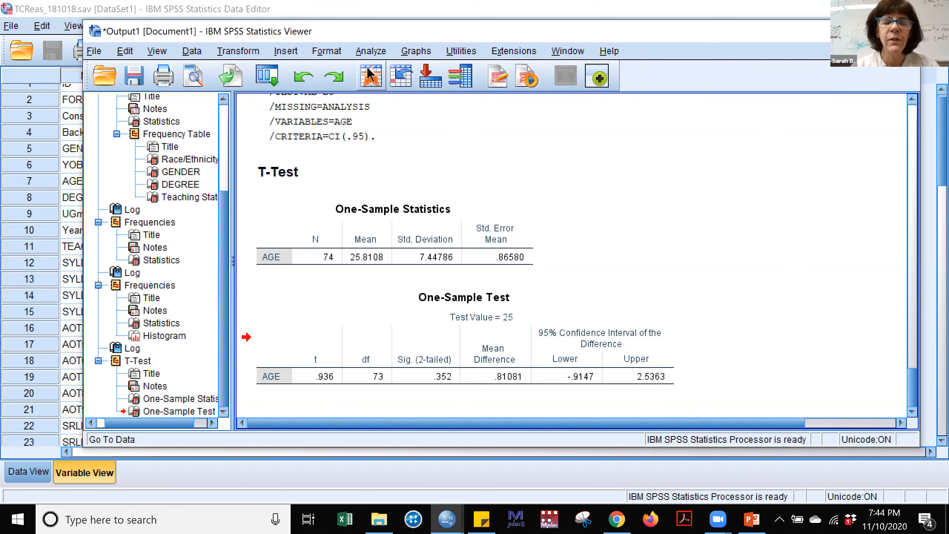
click(373, 55)
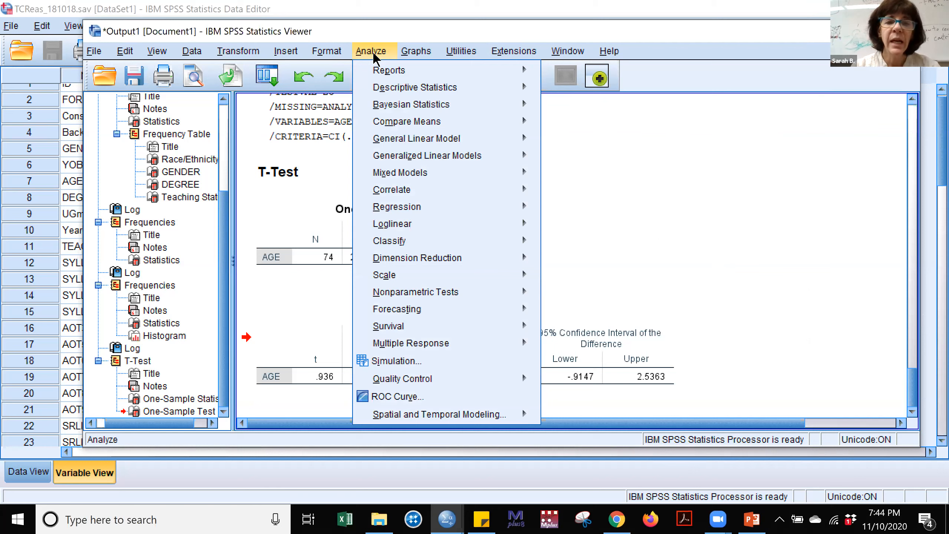
mouse_move(387, 120)
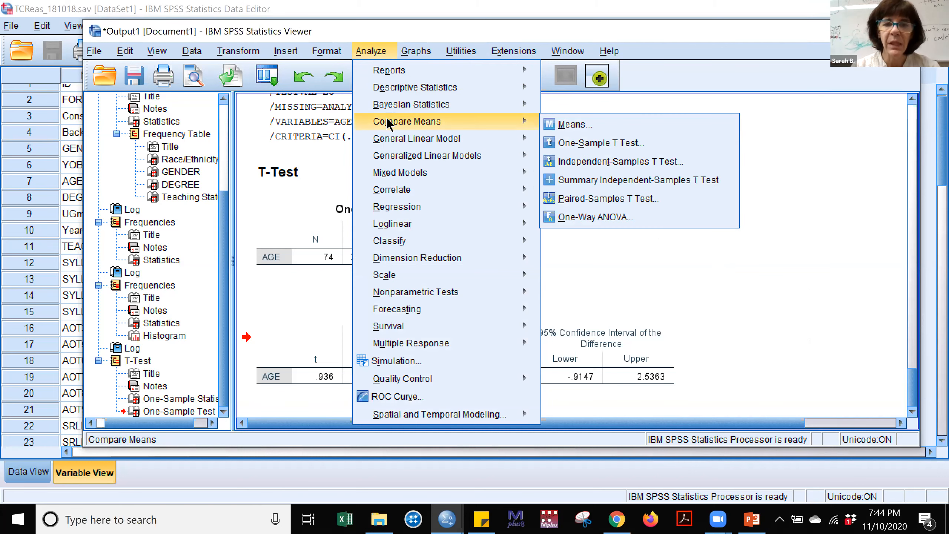
click(595, 162)
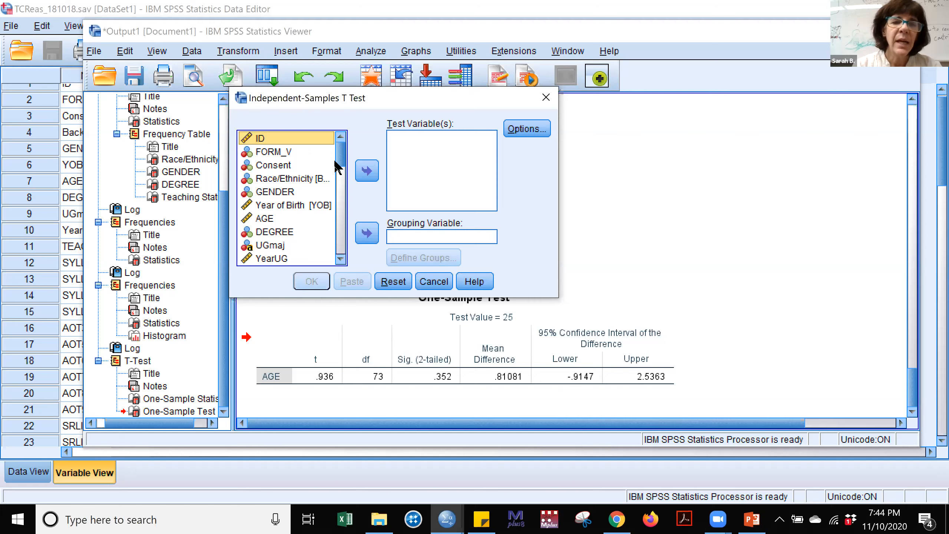
drag(340, 164, 348, 236)
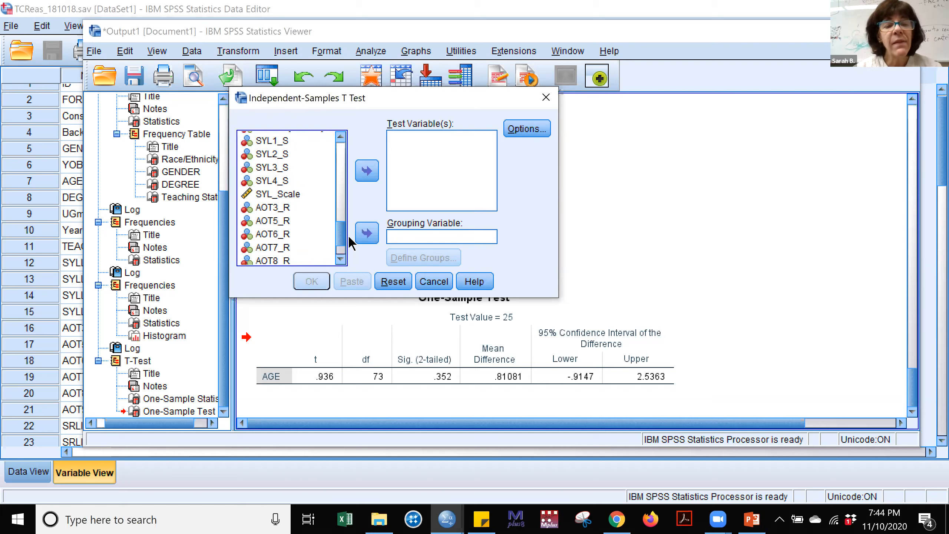
click(290, 194)
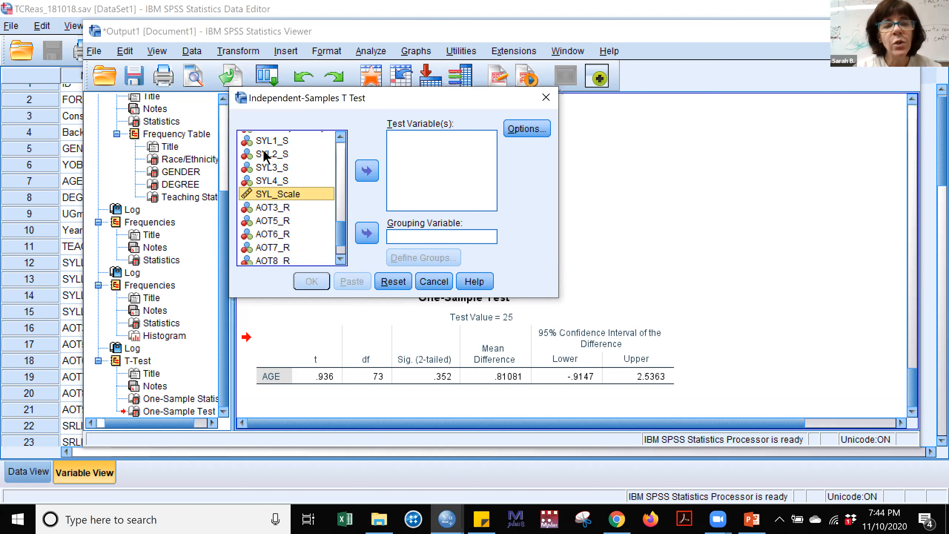
click(279, 197)
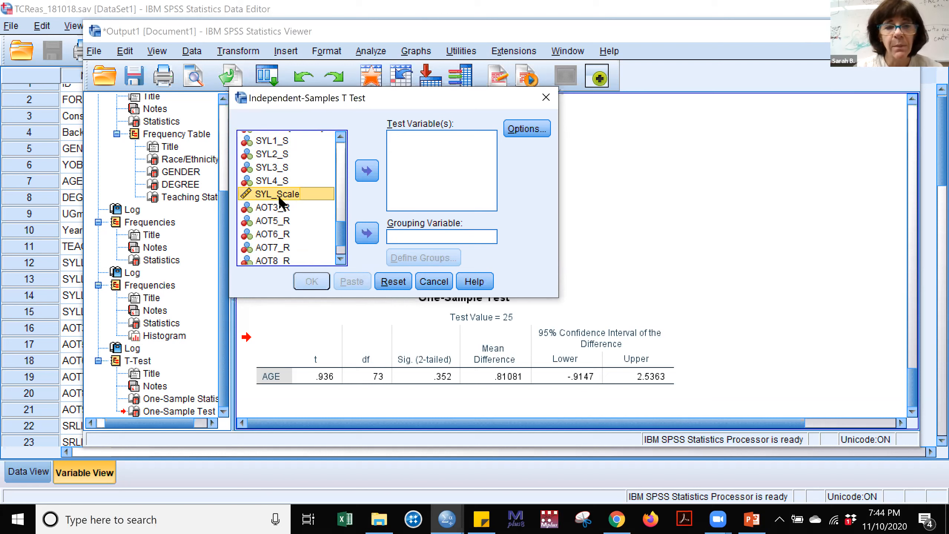
click(367, 171)
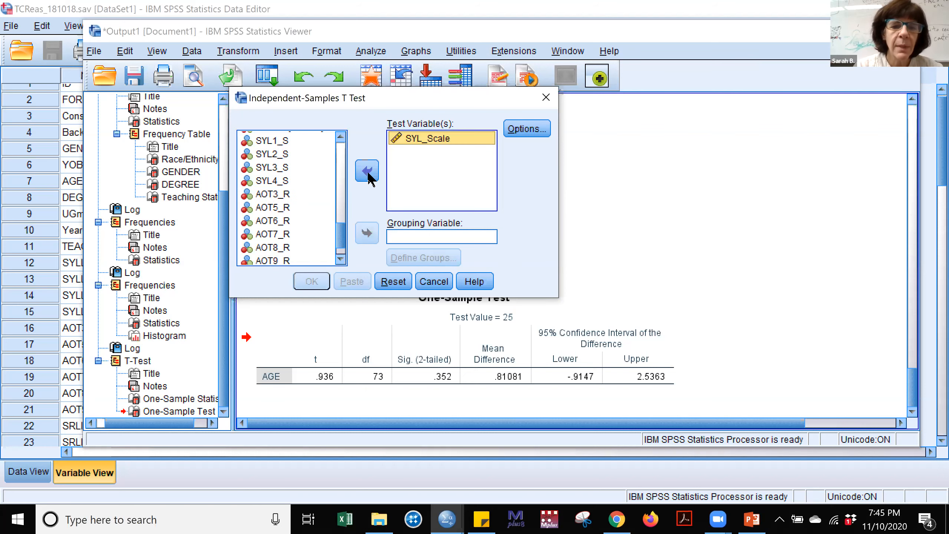
drag(343, 236, 344, 247)
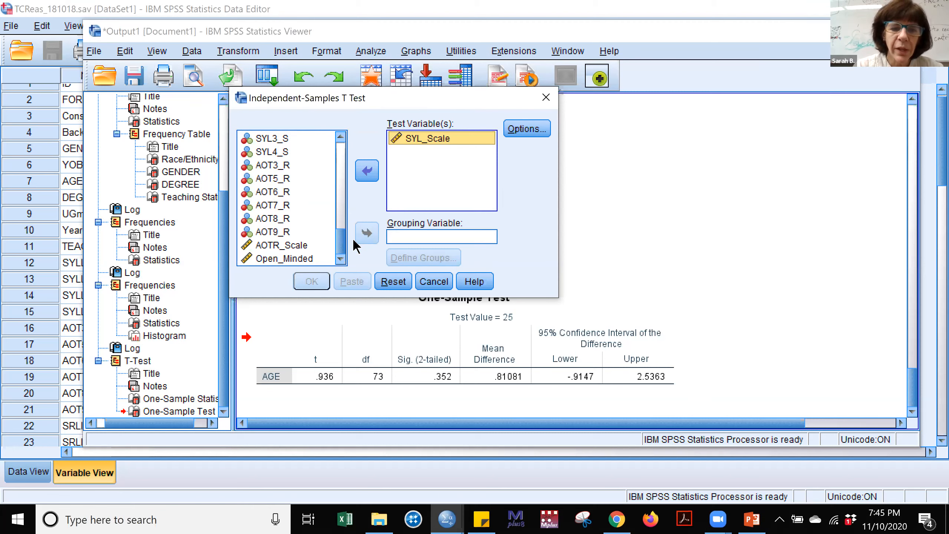
drag(342, 243, 341, 144)
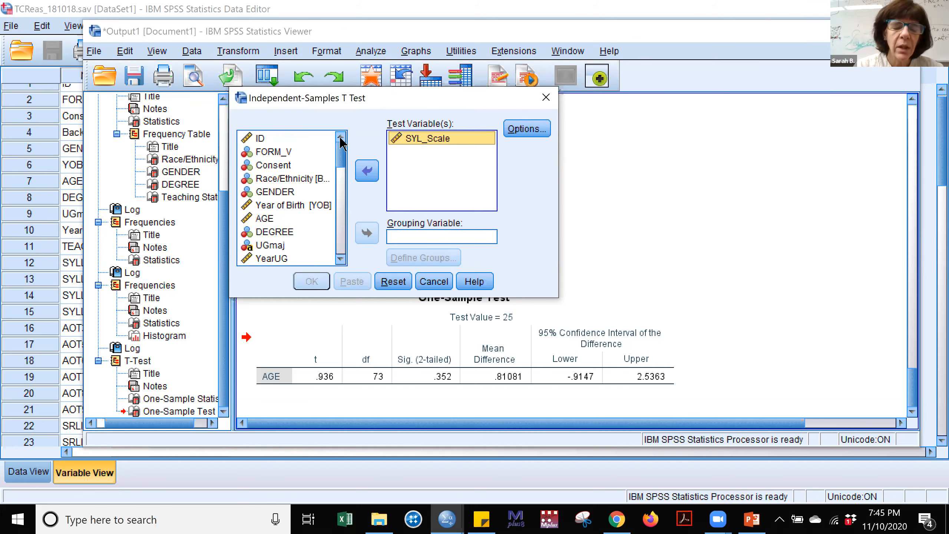
click(294, 152)
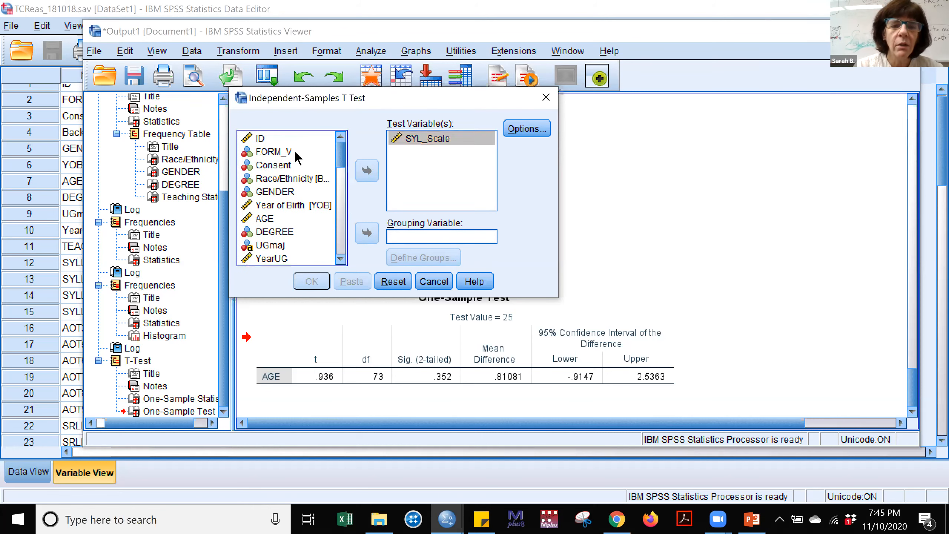
click(366, 233)
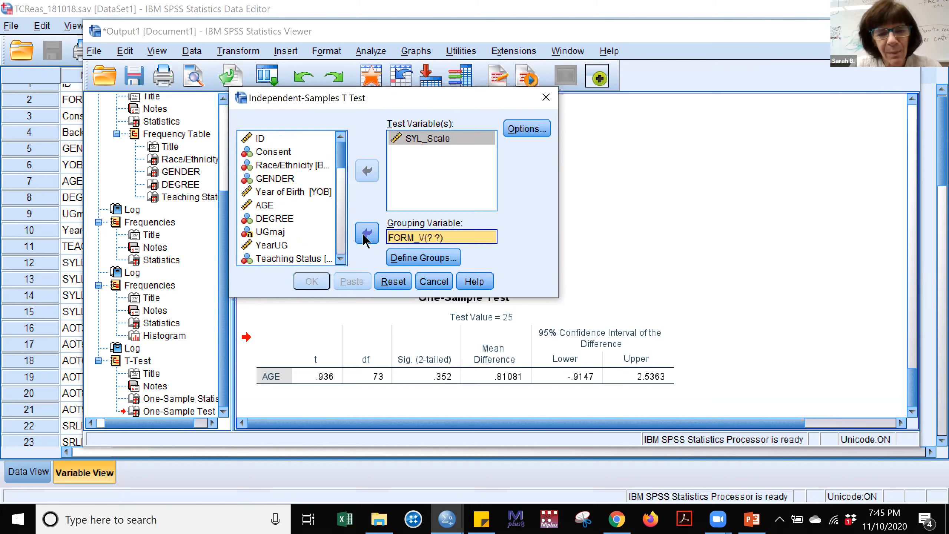
click(433, 281)
- Move the output window out of the way and check FORM_V's value labels in the Data Editor, leaving them unchanged
click(191, 35)
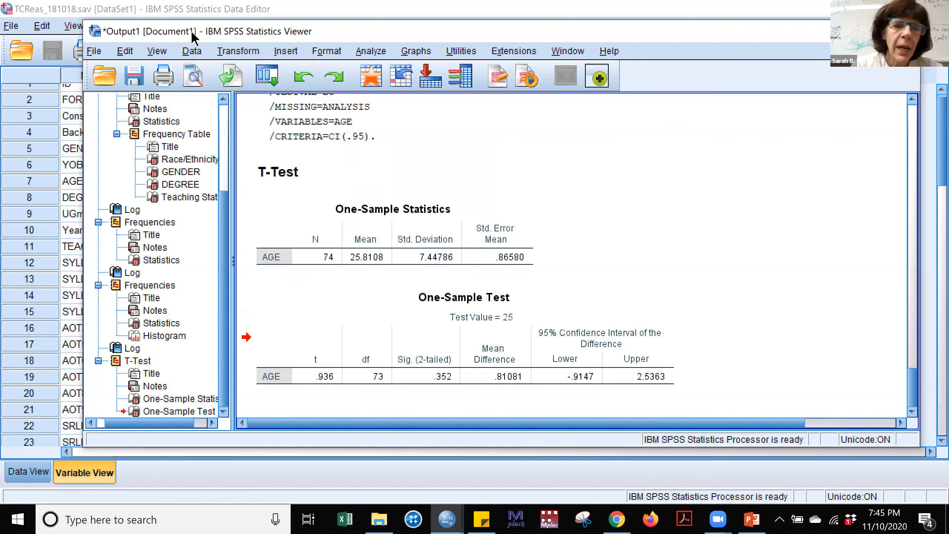
drag(392, 31, 377, 340)
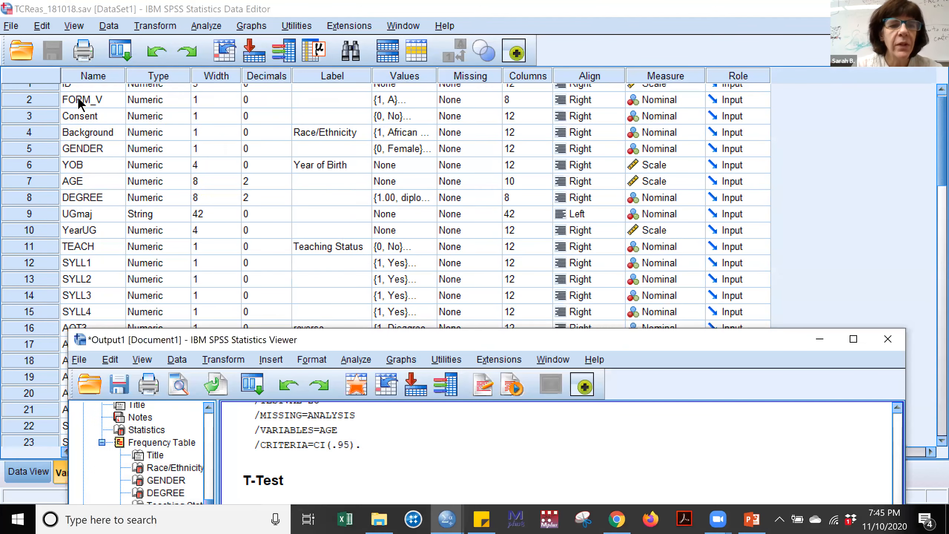
click(423, 97)
click(424, 98)
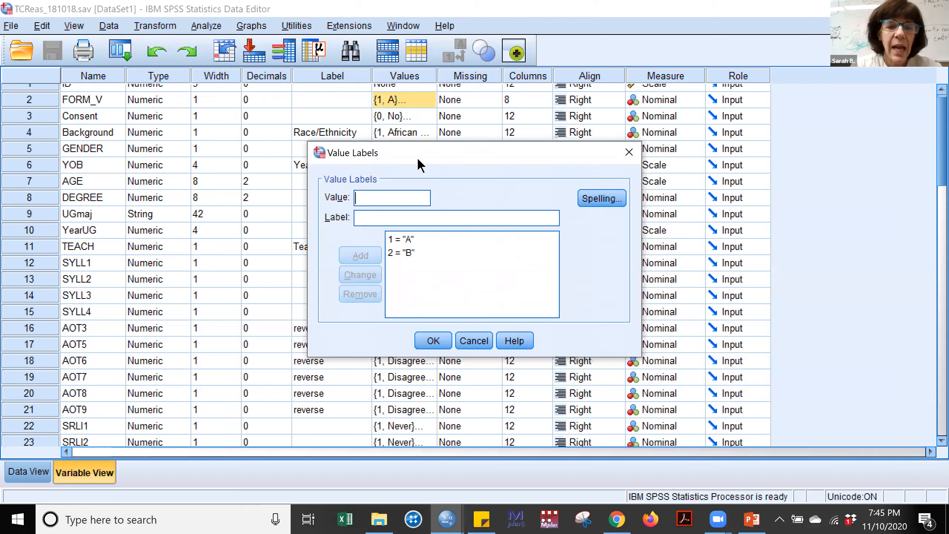
click(472, 341)
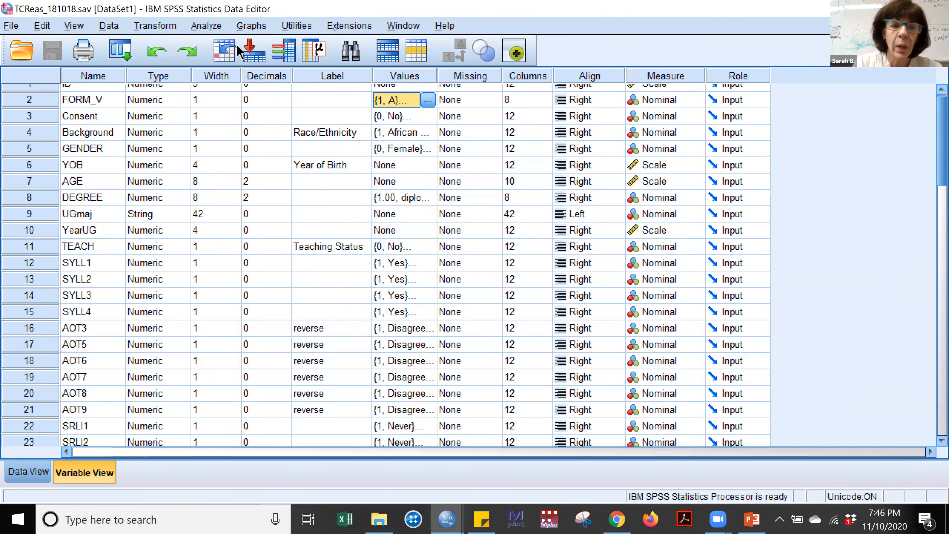
- Start an independent-samples t test with SYL_Scale as the test variable
click(203, 26)
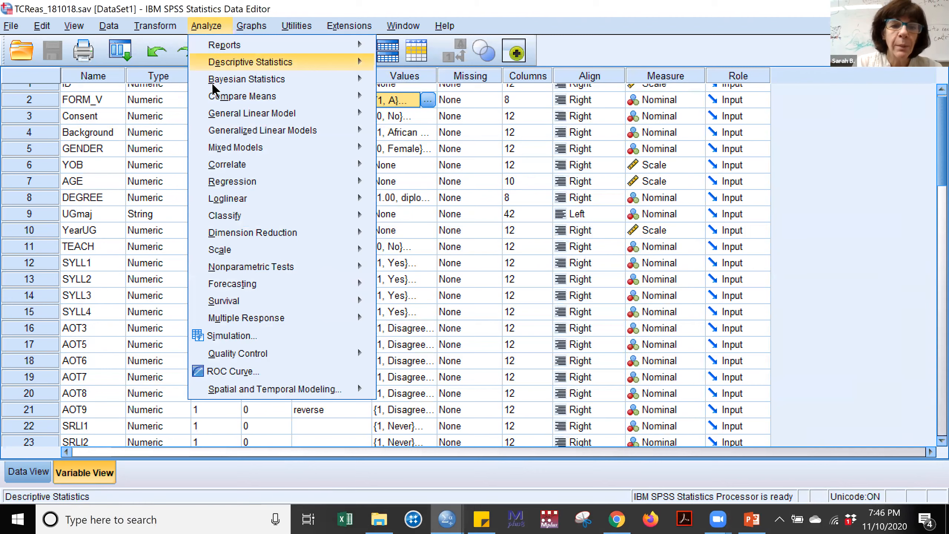
mouse_move(224, 96)
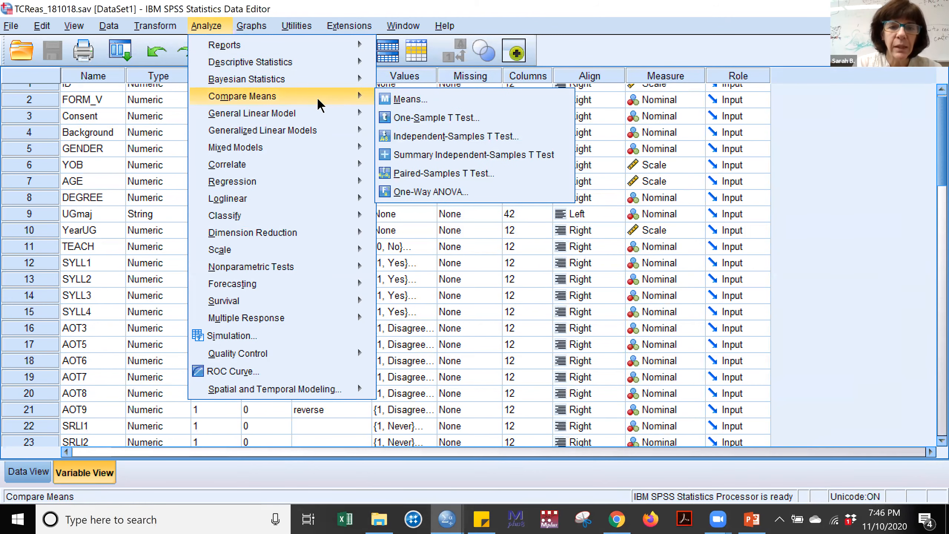
click(405, 141)
drag(340, 160, 336, 247)
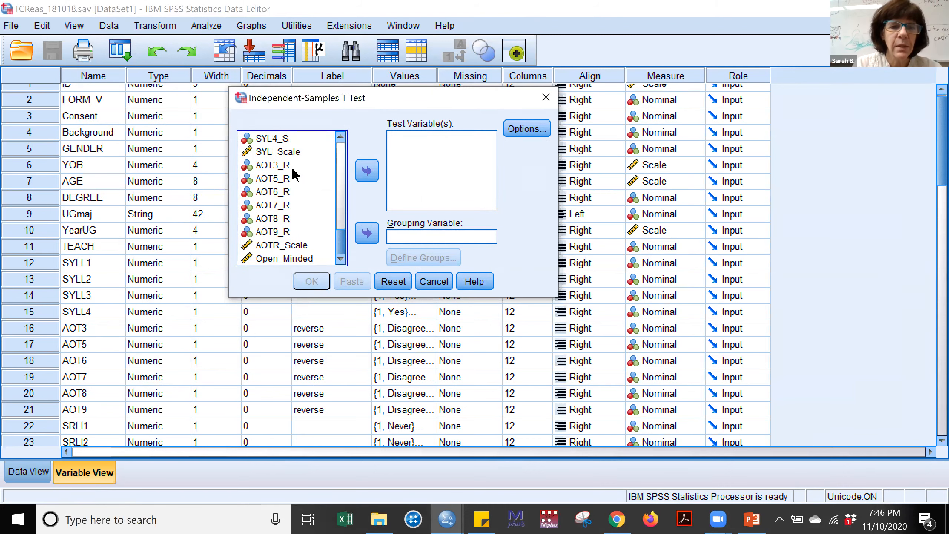
click(291, 152)
click(367, 170)
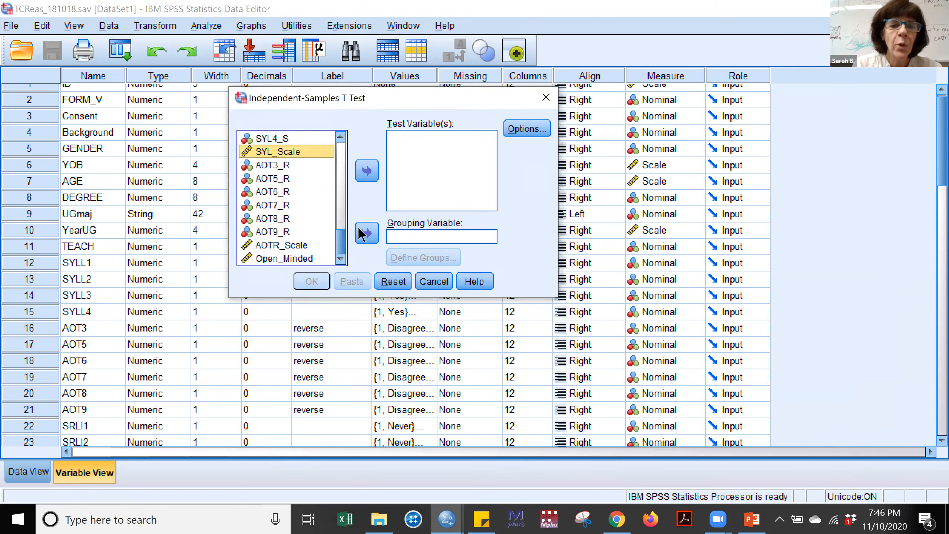
- Use FORM_V as the grouping variable, with the values 1 and 2 defining Group 1 and Group 2
drag(344, 239, 340, 149)
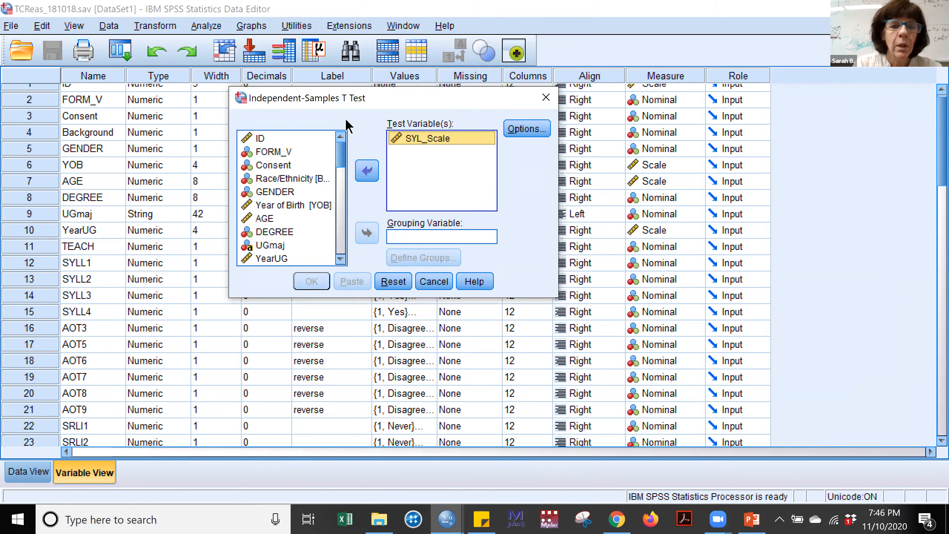
click(298, 152)
click(361, 233)
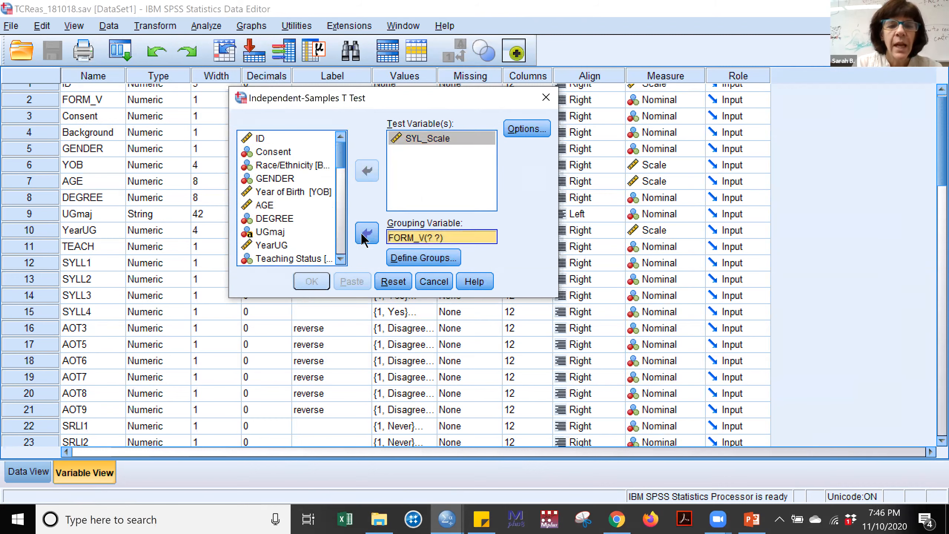
click(415, 258)
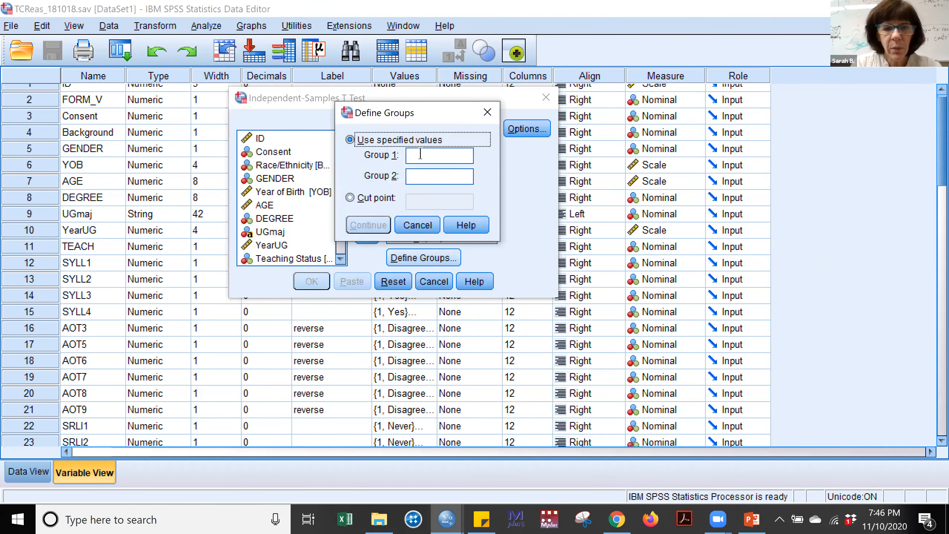
text(1)
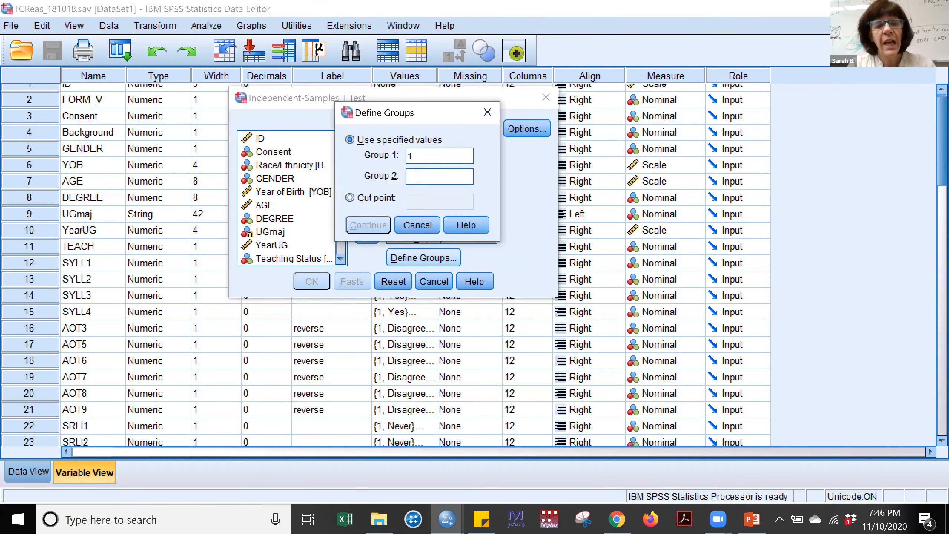
text(2)
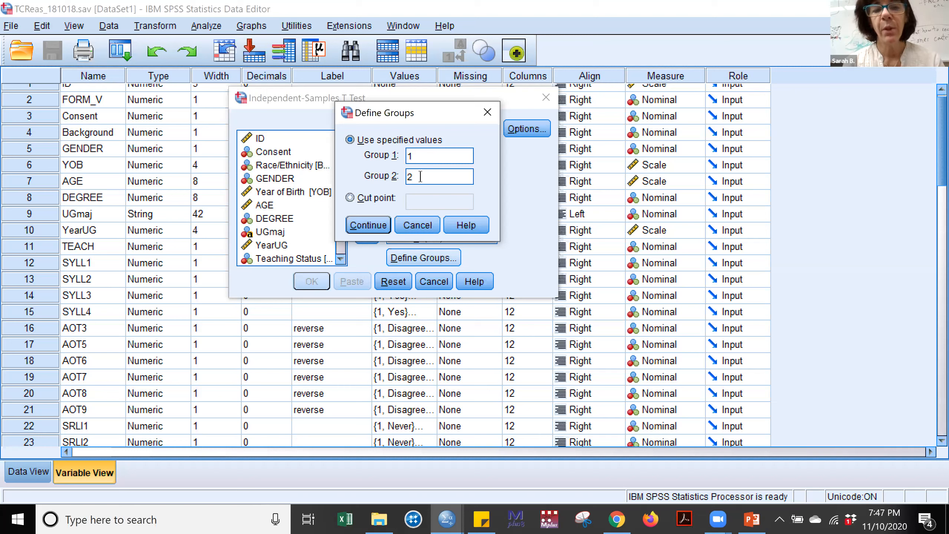
click(368, 224)
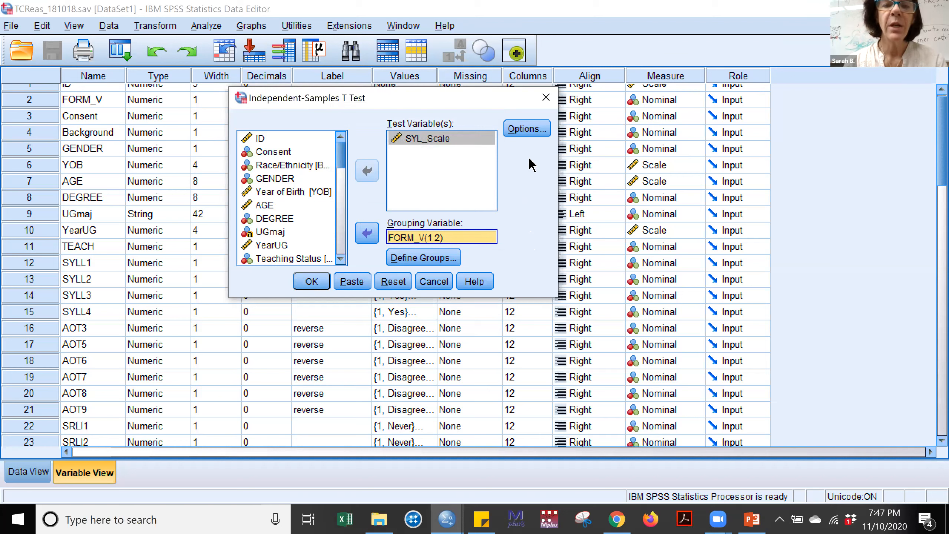
- Keep the 95% confidence interval and the analysis-by-analysis exclusion of missing cases, and run the independent-samples t test
click(526, 129)
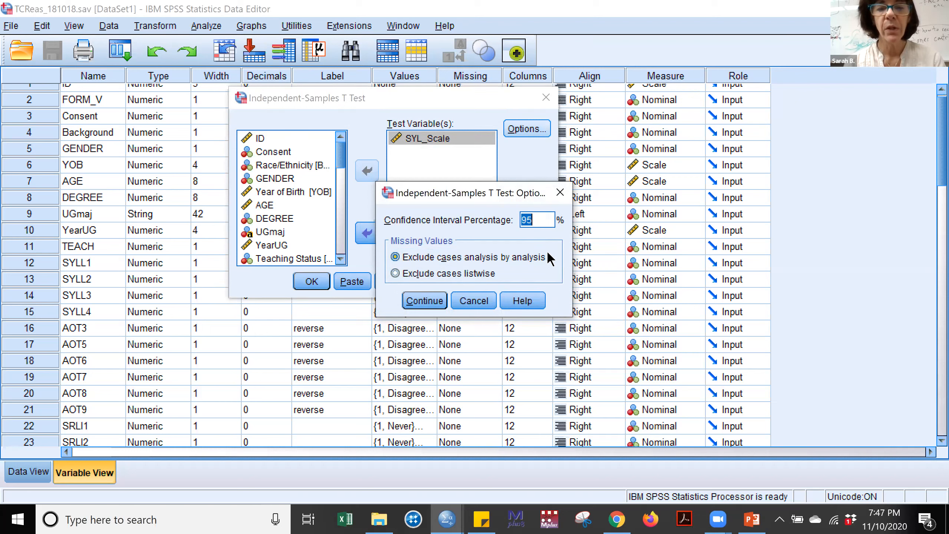
click(430, 299)
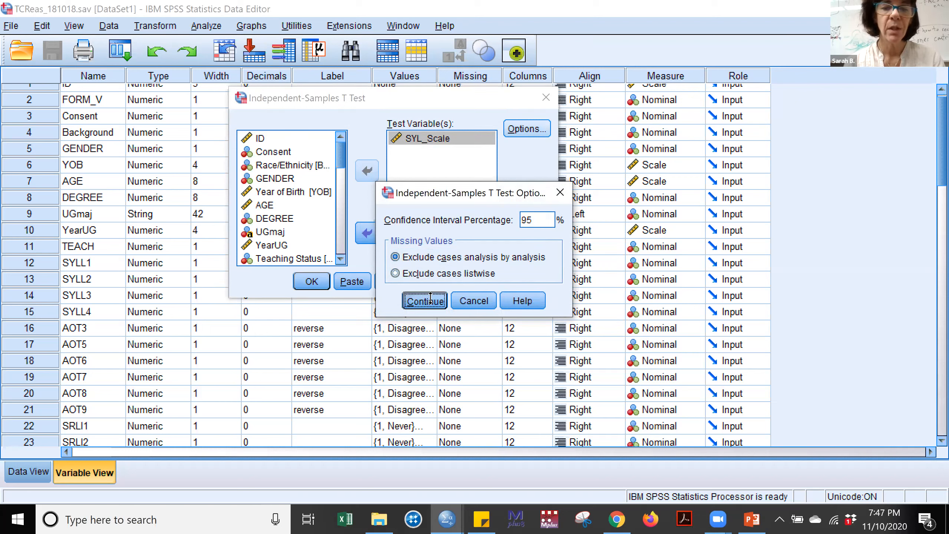
click(312, 281)
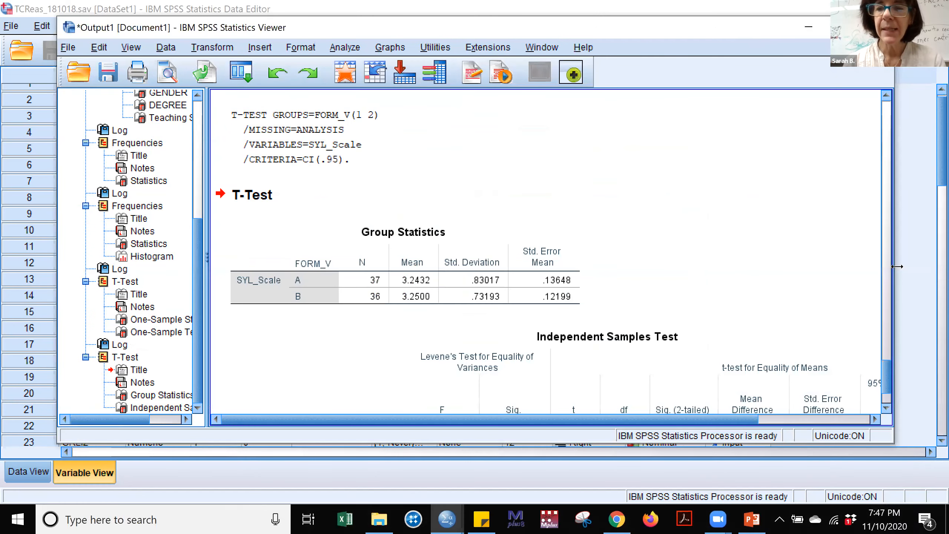
- Enlarge the output window and compare the t-test group sizes with the FORM_V frequency table at the start of the output
drag(896, 266, 932, 266)
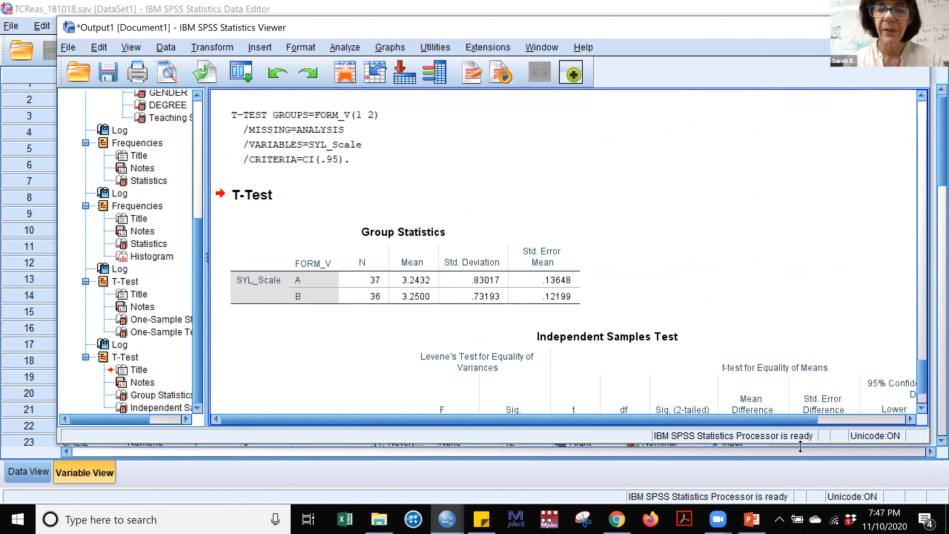
drag(799, 445, 804, 490)
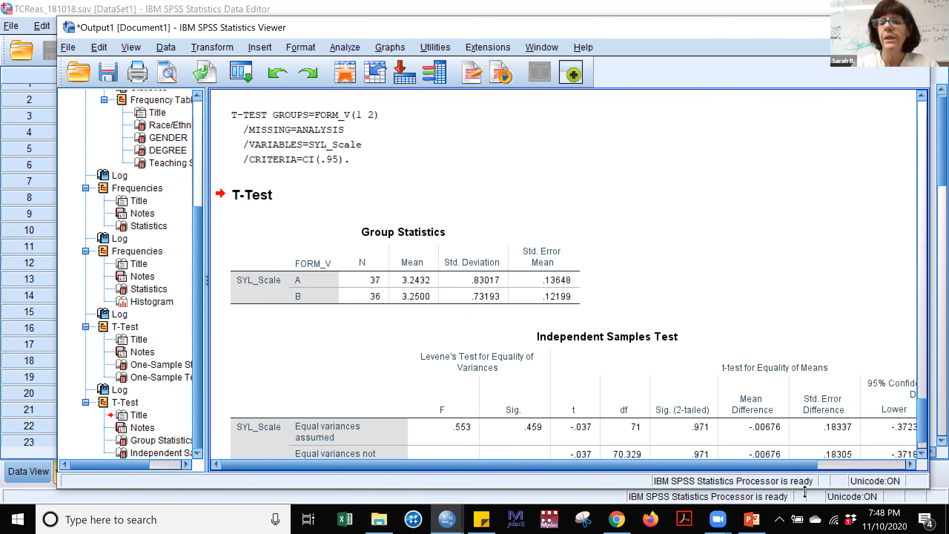
drag(919, 420, 922, 118)
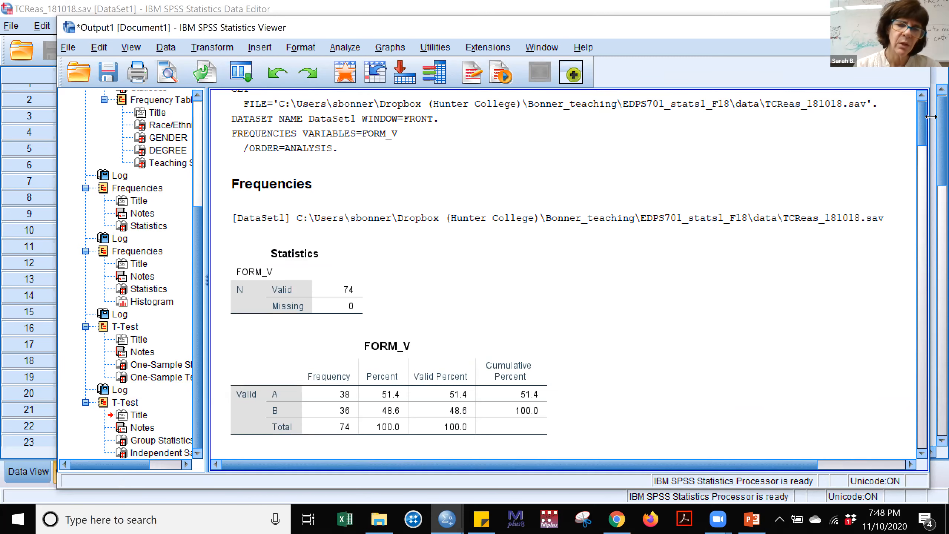
drag(923, 127, 907, 436)
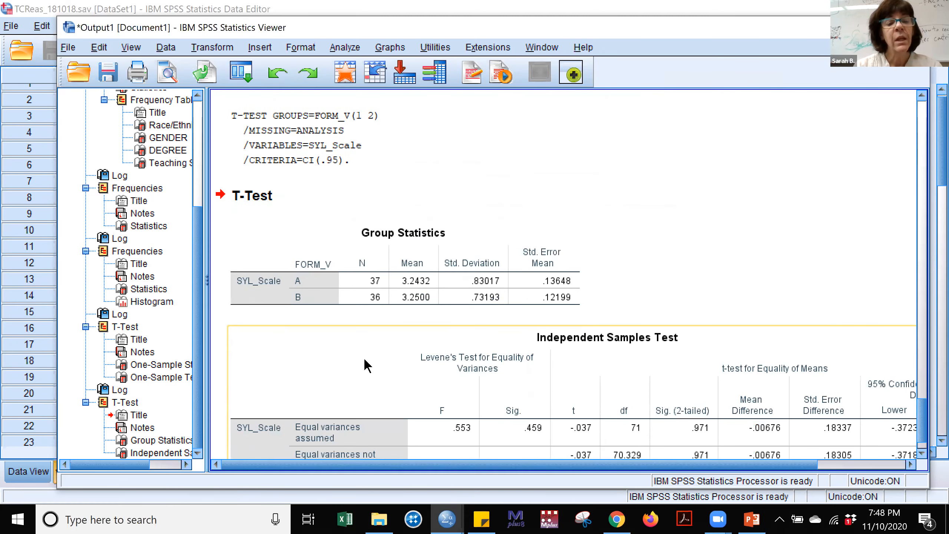
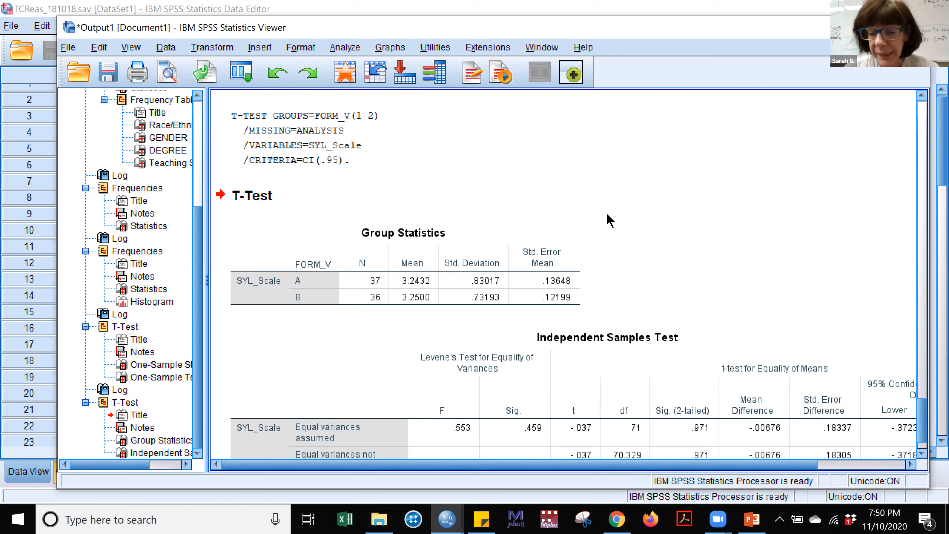
click(870, 345)
click(529, 193)
click(349, 299)
click(589, 291)
click(576, 277)
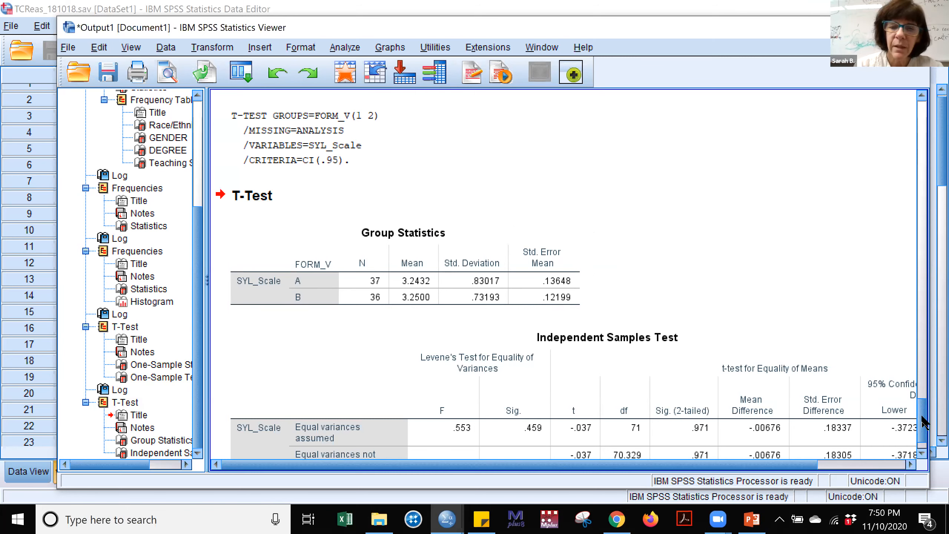
- Bring both variance rows of the Independent Samples Test table fully into view
scroll(923, 422, down, 3)
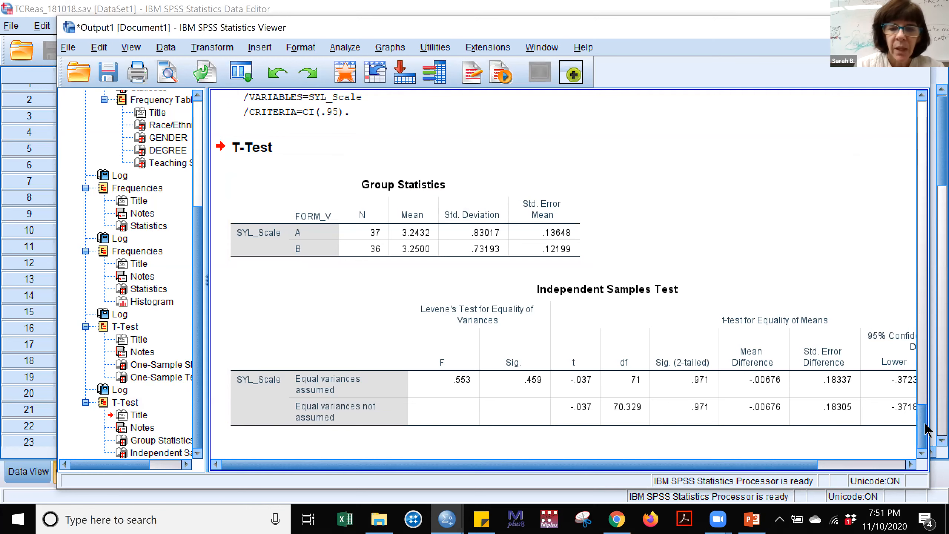
- Examine the lower and upper 95% confidence interval bounds of the difference in the Independent Samples Test table
drag(807, 463, 809, 467)
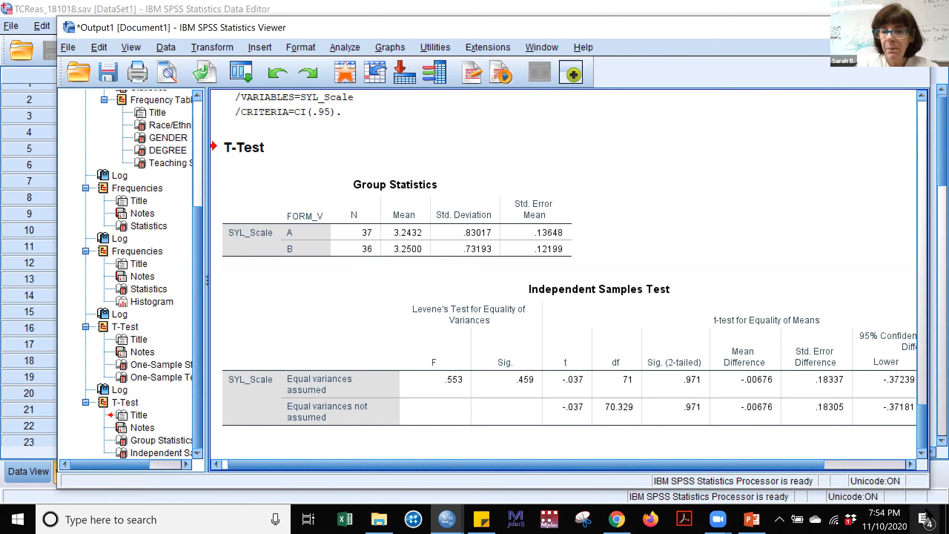
click(910, 464)
drag(910, 464, 910, 464)
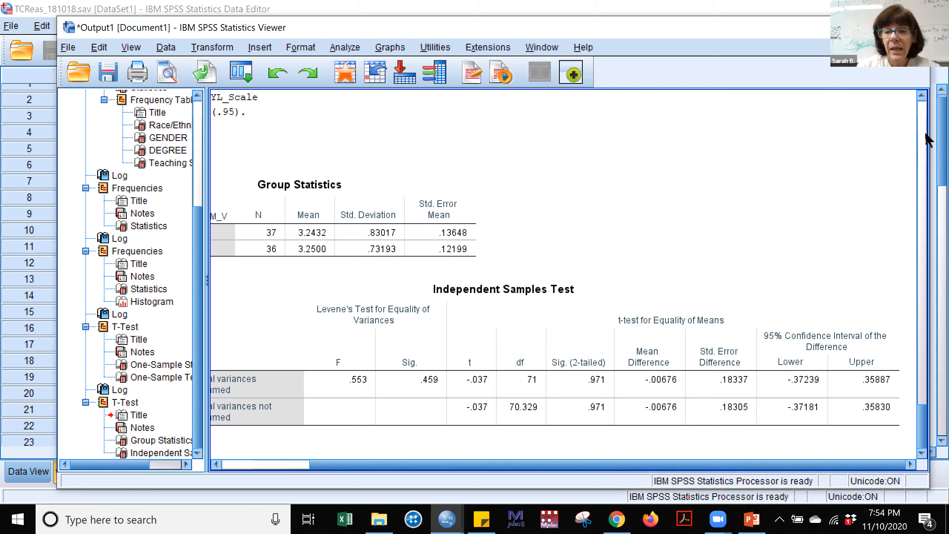
click(881, 386)
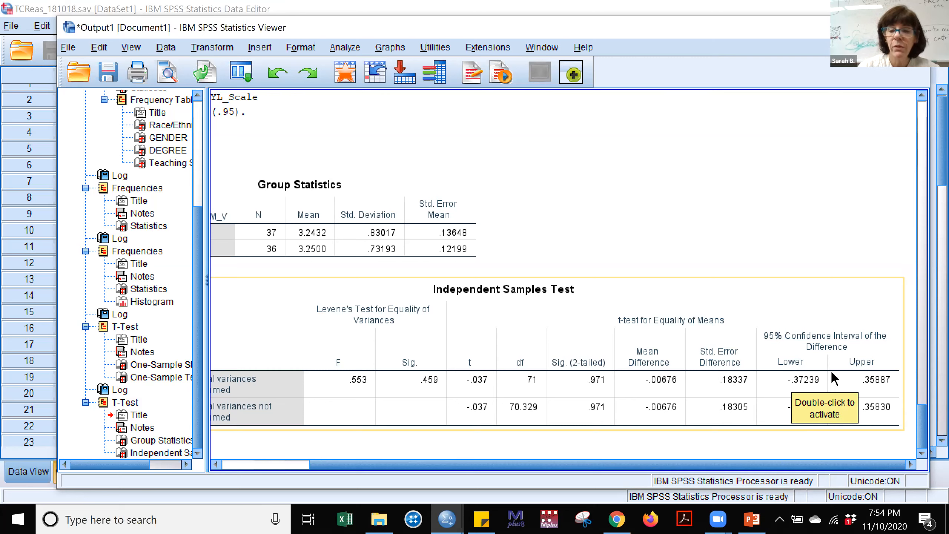
click(788, 445)
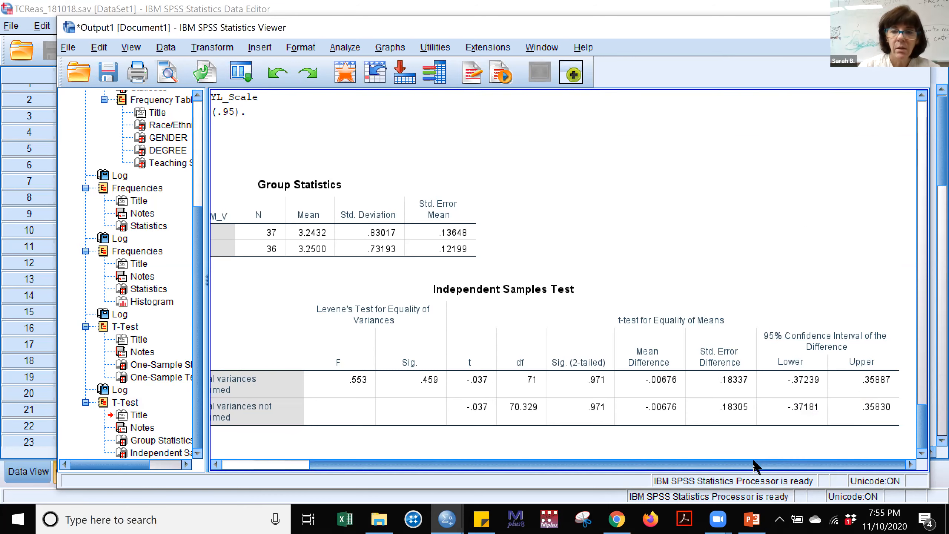
- Review the Group Statistics and Levene's test columns again, and check them against the confidence interval of the difference
drag(753, 465, 602, 472)
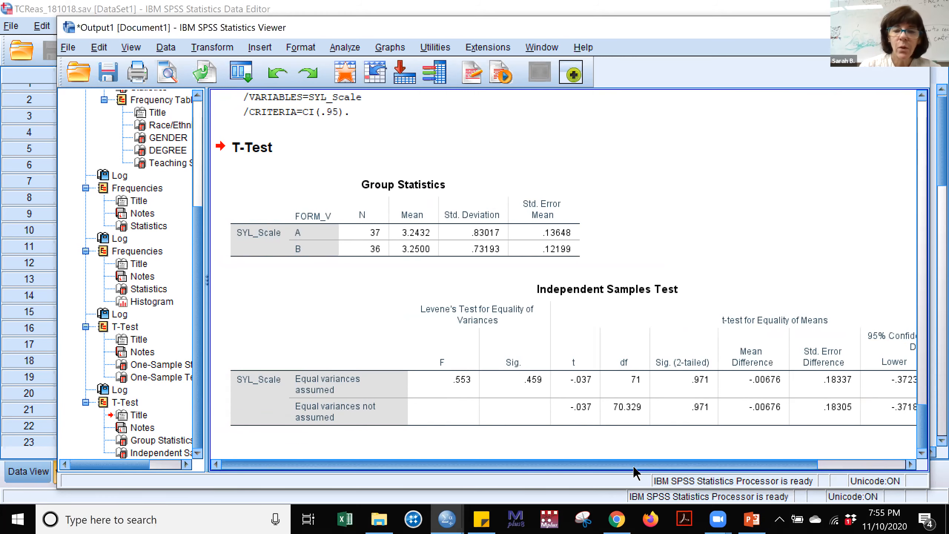
drag(634, 472, 661, 467)
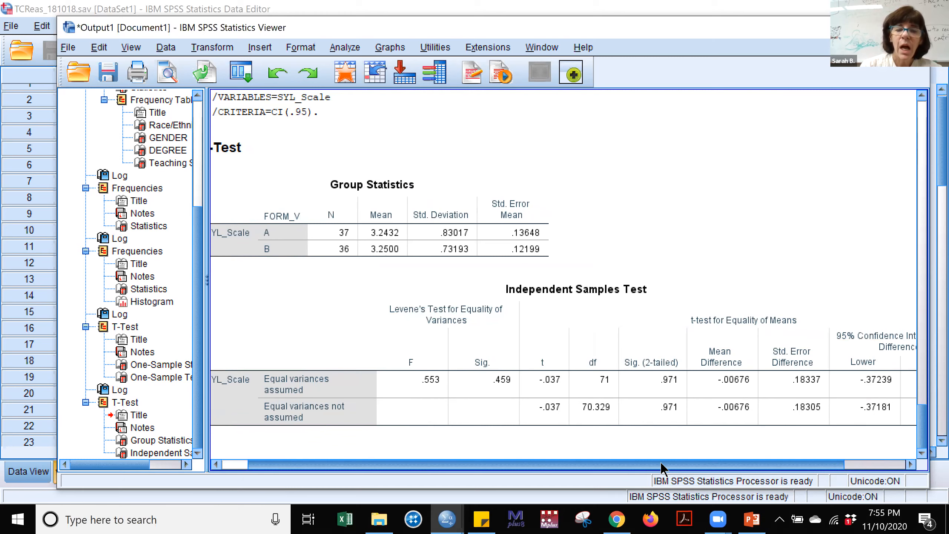
drag(661, 467, 639, 458)
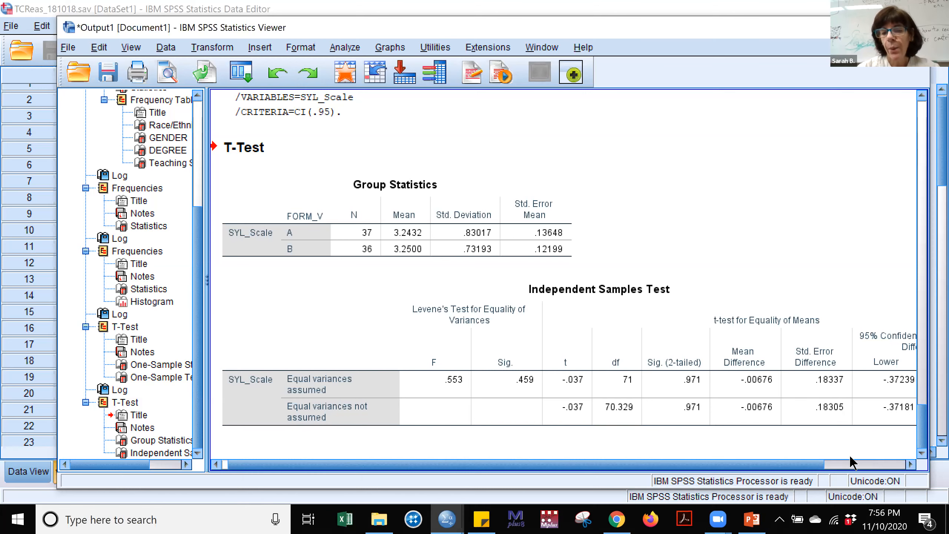
click(911, 464)
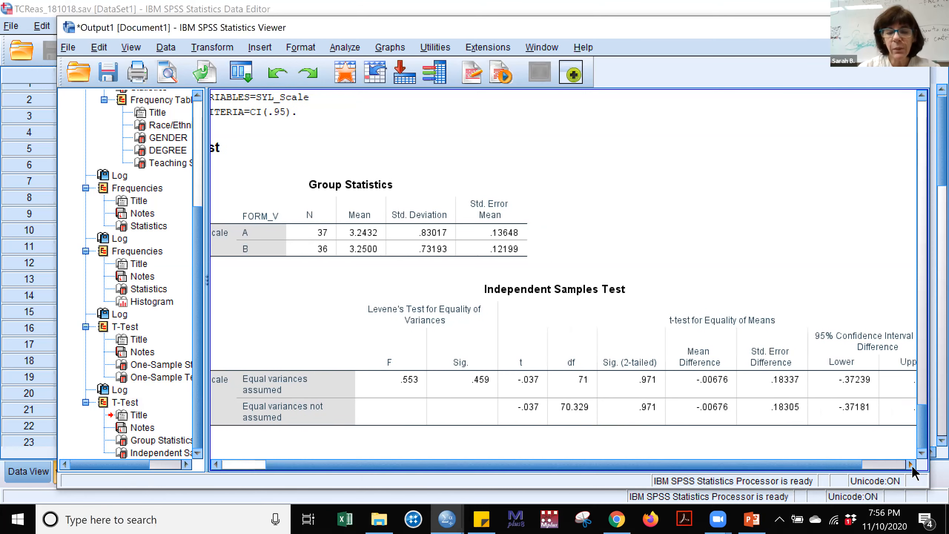
click(911, 464)
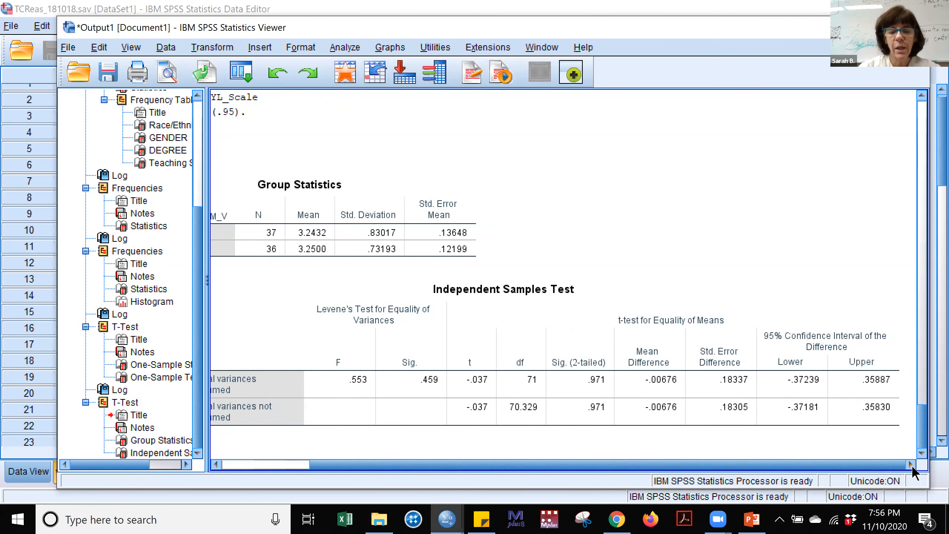